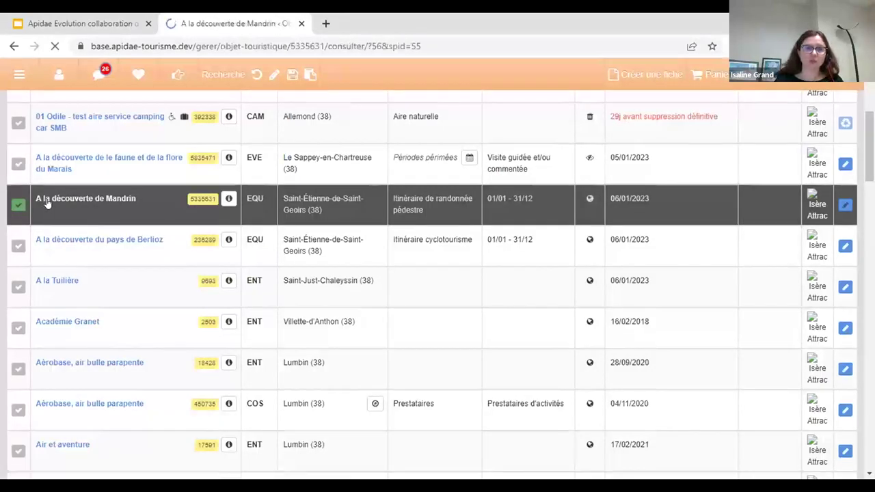
Open the Collaboration section of the record "A la découverte de Mandrin" and check its owner.
scroll(61, 212, down, 2)
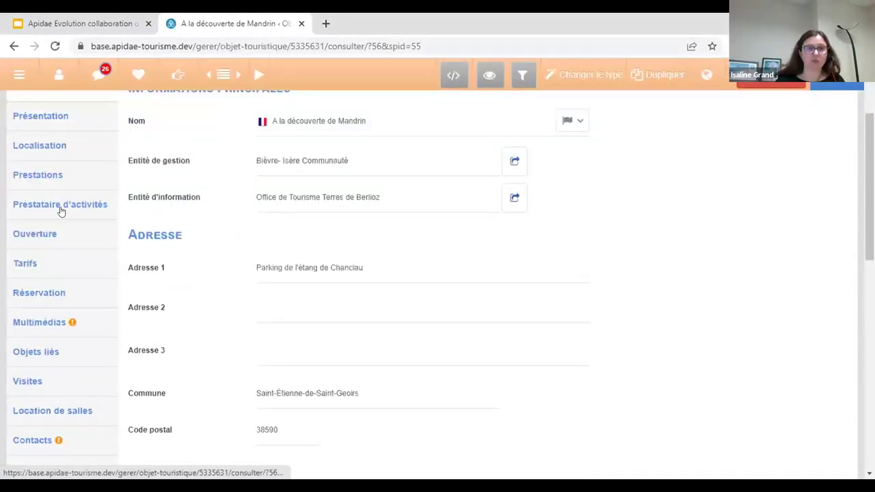
scroll(61, 212, down, 1)
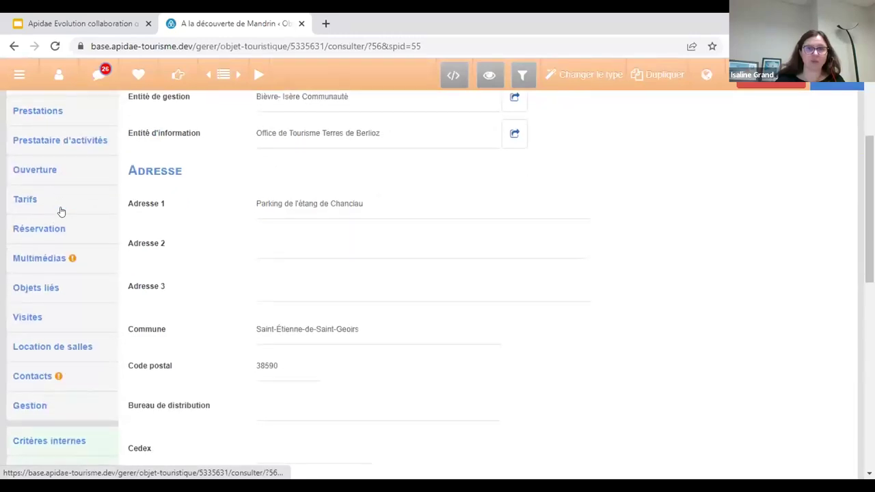
scroll(61, 211, down, 3)
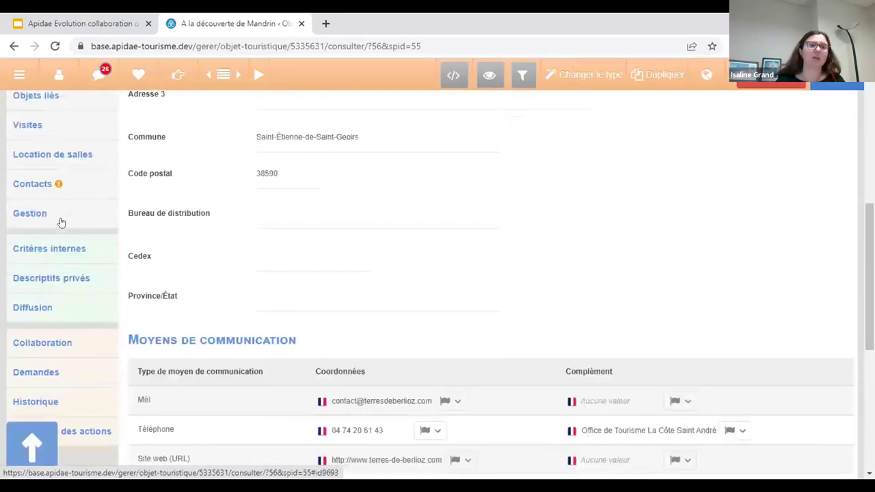
scroll(62, 223, down, 1)
click(36, 279)
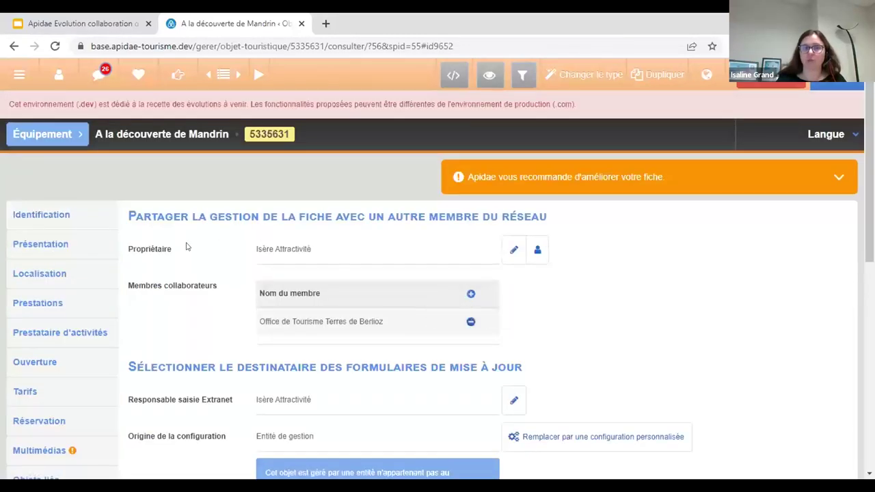
drag(254, 246, 326, 248)
Add Provence Tourisme (ADT13) as a collaborating member of the record and save it.
click(470, 294)
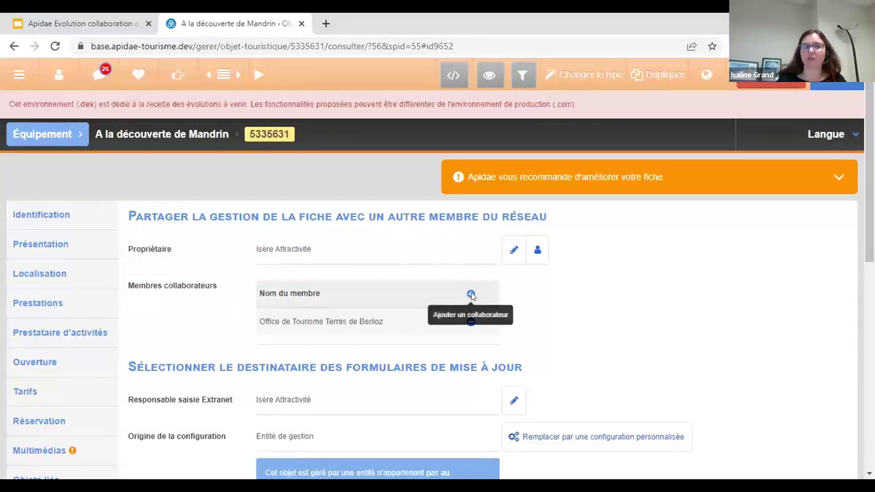
click(460, 254)
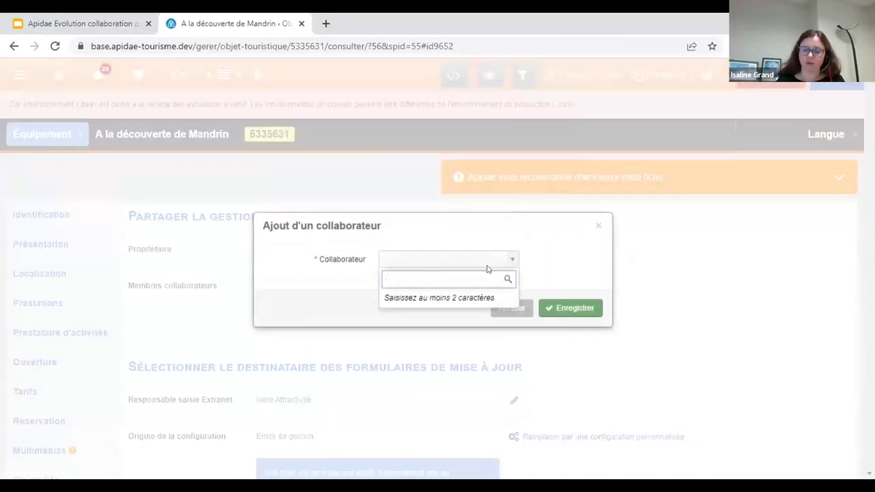
text(adt 13)
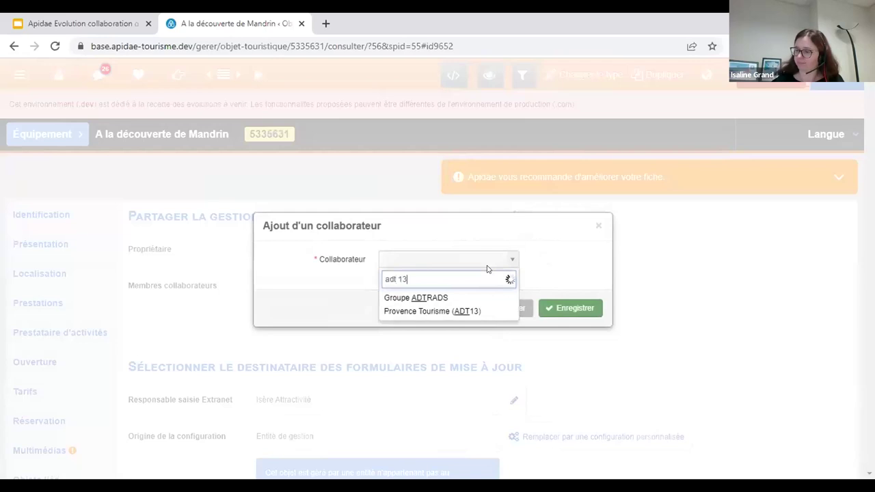
key(BackSpace)
key(BackSpace)
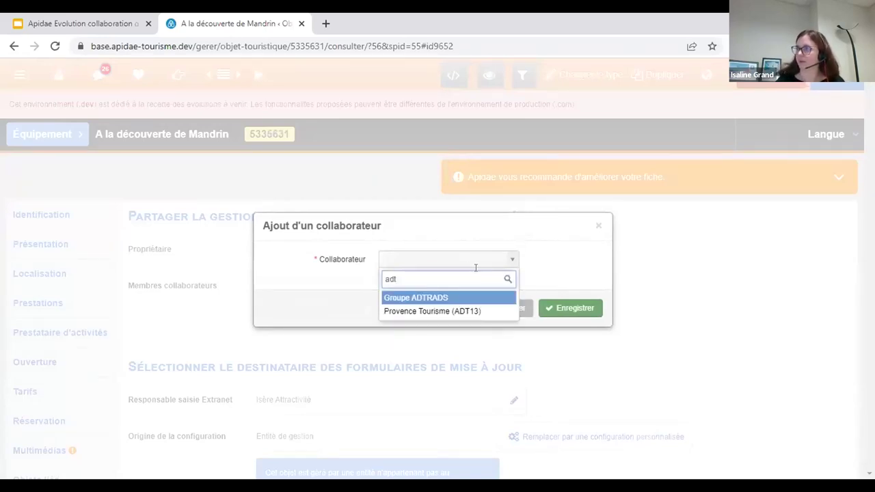
click(464, 311)
click(580, 308)
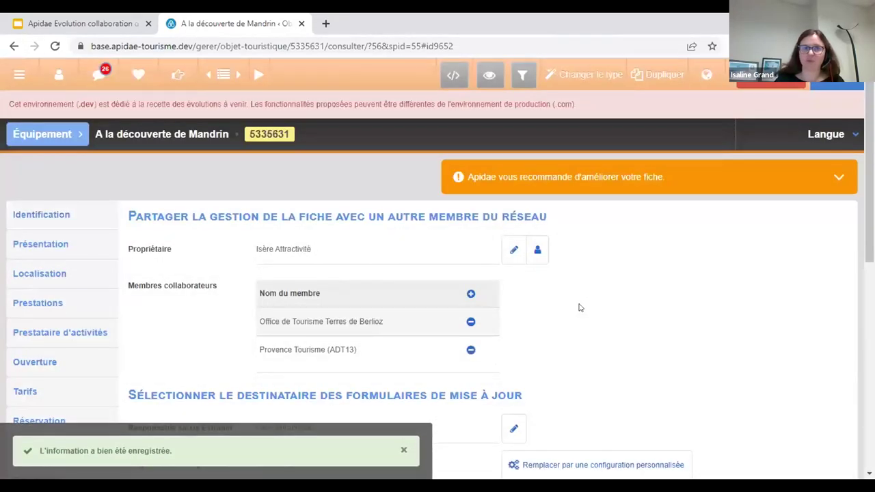
Return to the results list and also select "A la découverte du pays de Berlioz" and "A la Tuilière".
click(223, 73)
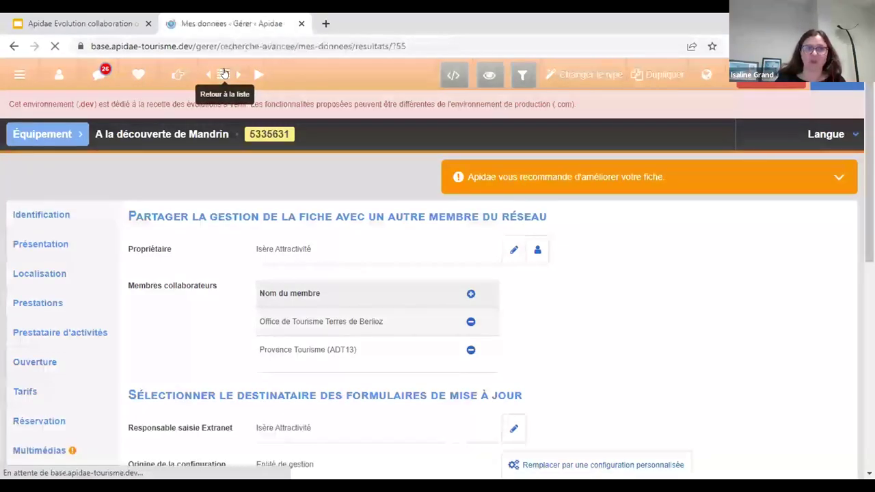
scroll(102, 273, down, 3)
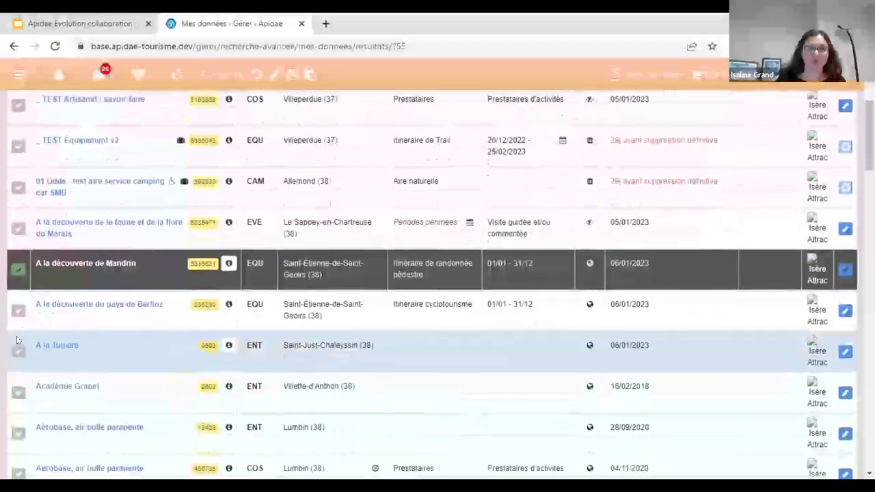
click(17, 311)
click(18, 351)
scroll(66, 226, up, 2)
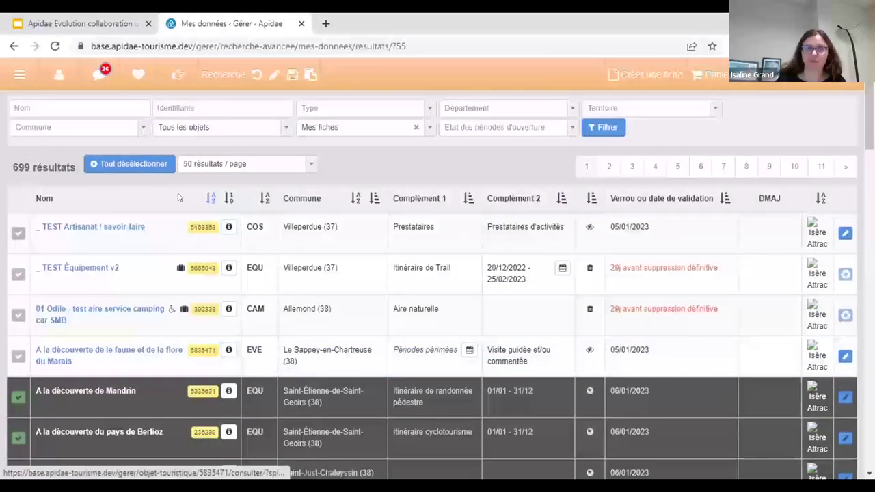
Reapply the "Mes fiches" ownership filter to the results list.
click(314, 131)
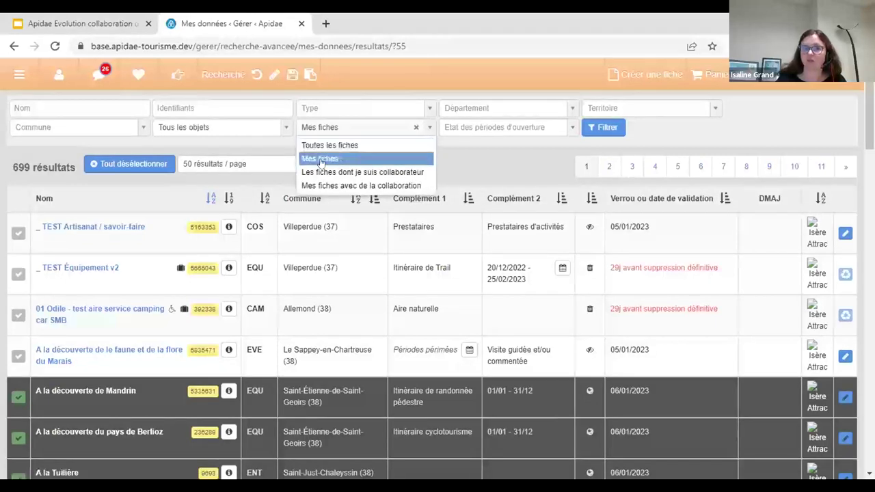
click(322, 162)
click(589, 130)
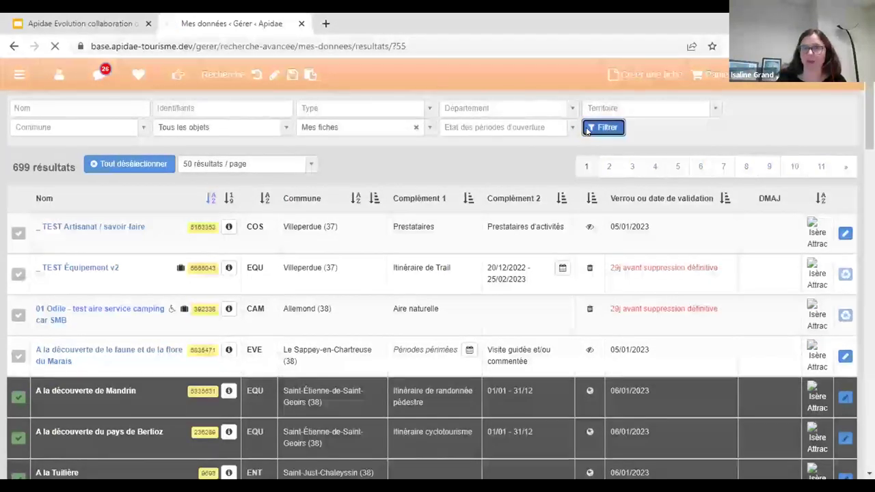
Select the records "A la découverte de Mandrin", "A la découverte du pays de Berlioz" and "A la Tuilière" and start adding a collaborating member to them.
scroll(10, 260, down, 3)
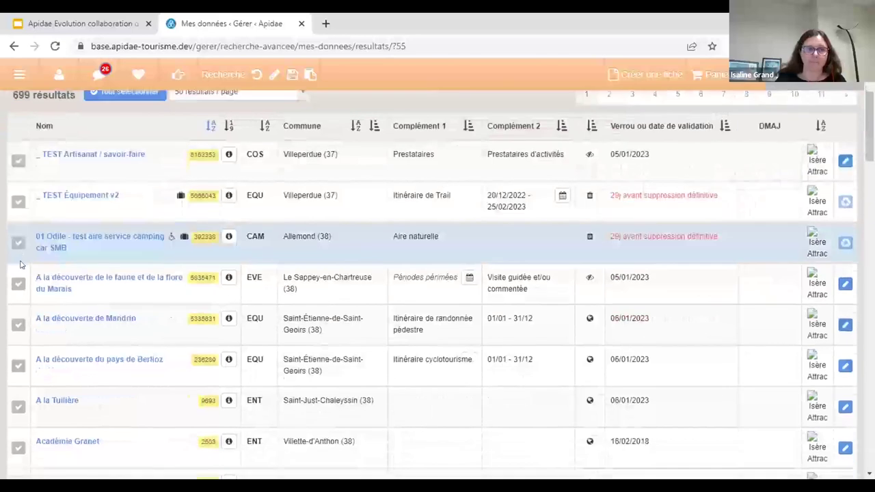
click(18, 268)
click(17, 313)
click(17, 350)
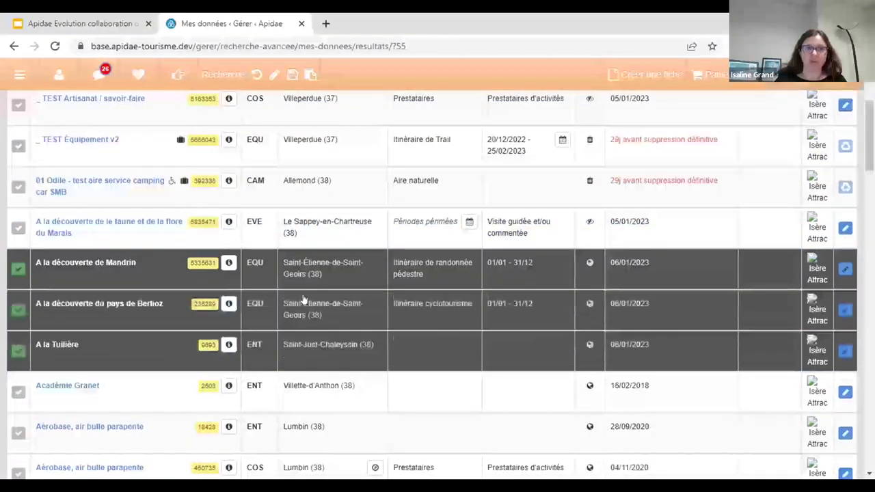
click(848, 74)
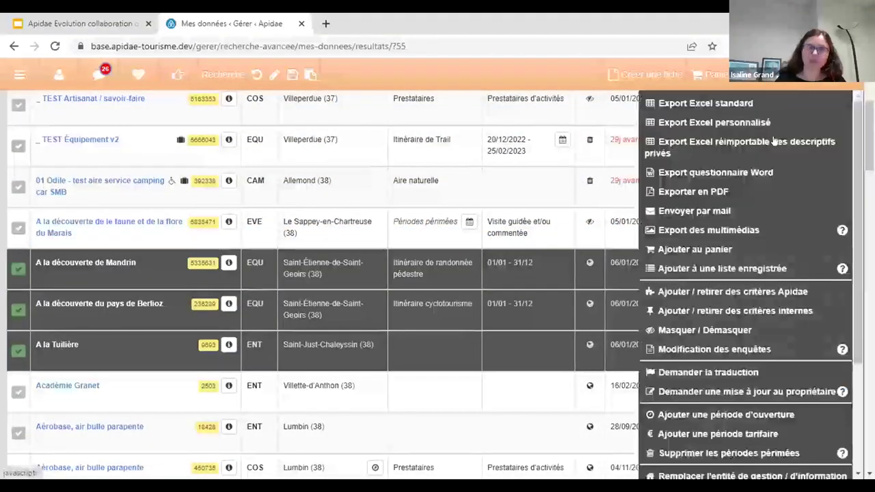
scroll(755, 277, down, 2)
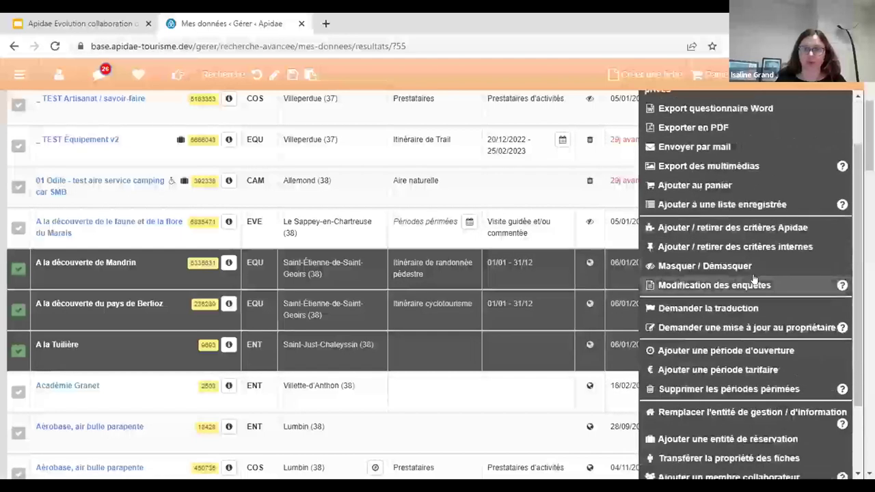
scroll(755, 279, down, 3)
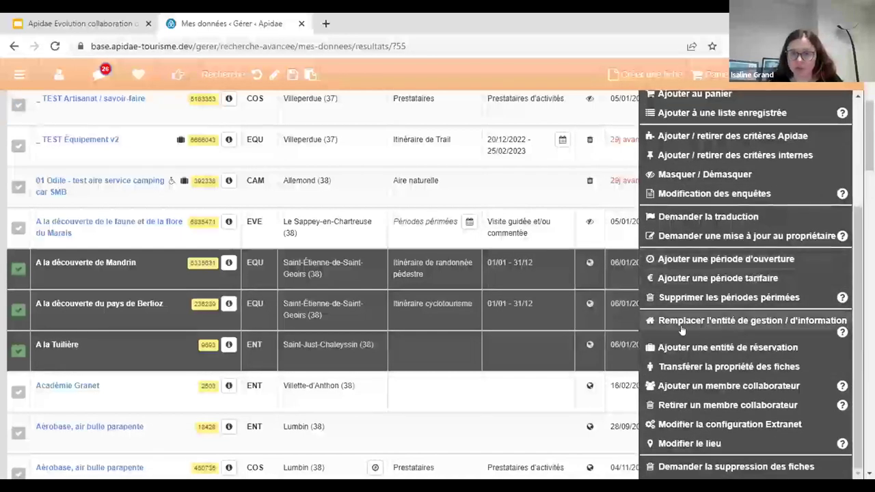
click(699, 387)
click(402, 231)
text(a)
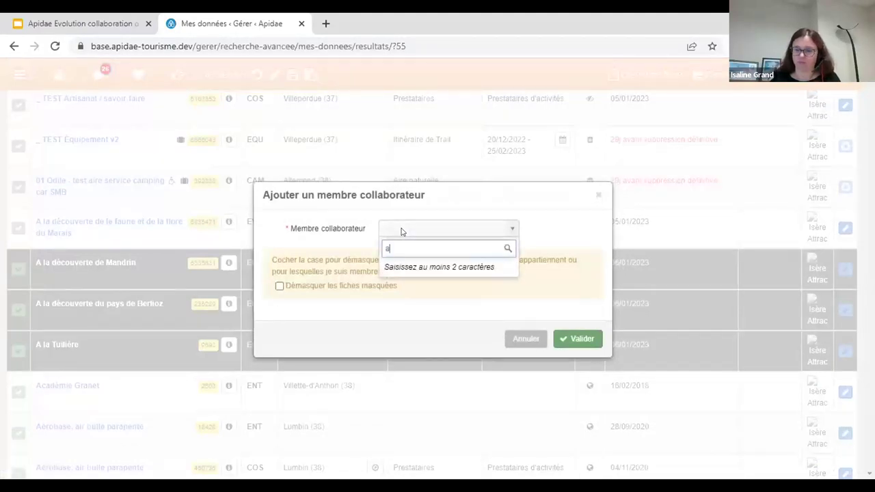
text(rt)
key(BackSpace)
key(BackSpace)
key(BackSpace)
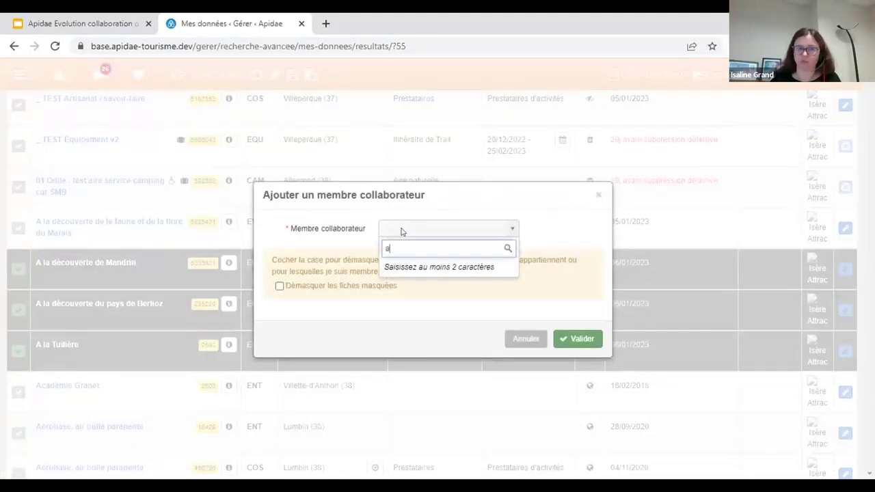
text(13)
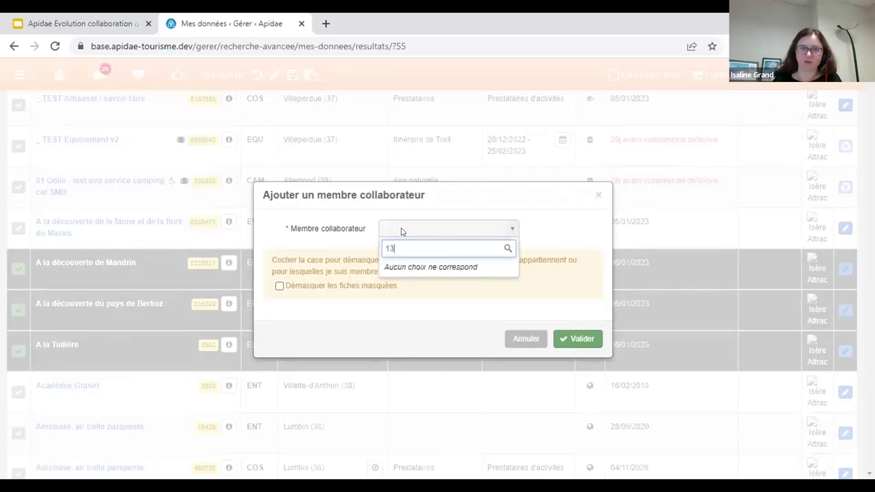
drag(404, 251, 271, 246)
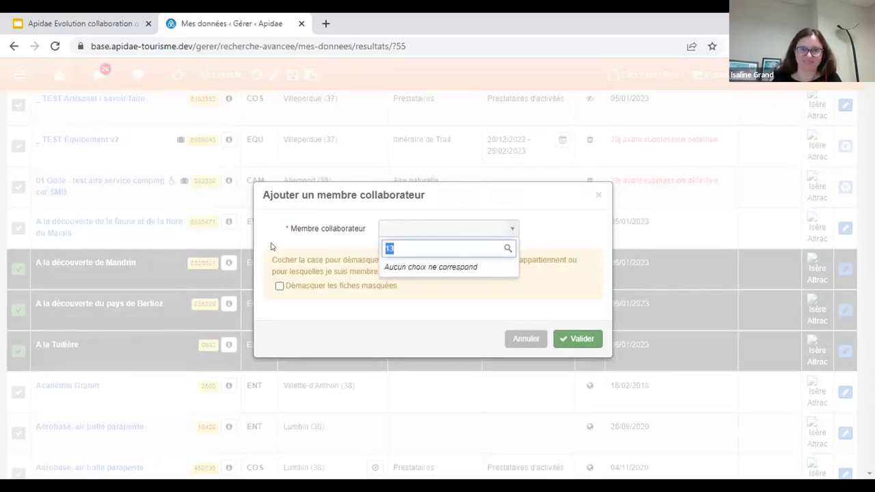
Find Provence Tourisme (ADT13) with "adt" and add it as collaborating member to the three selected records.
text(adt)
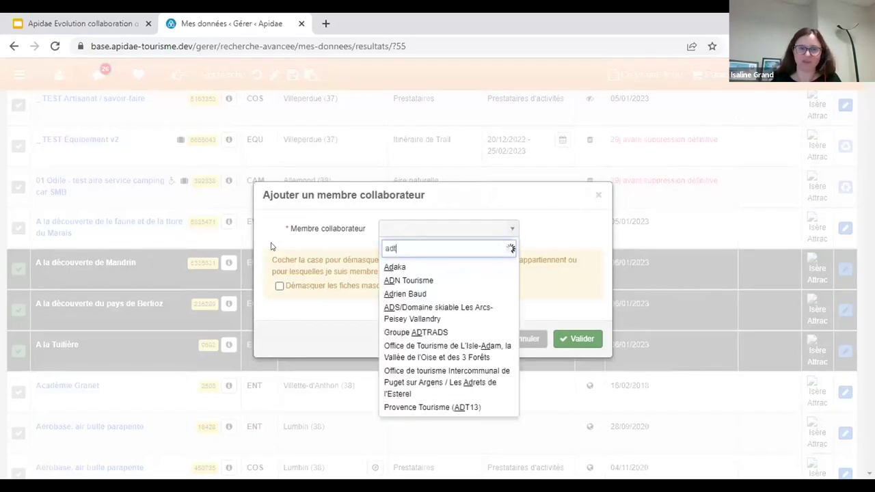
click(392, 280)
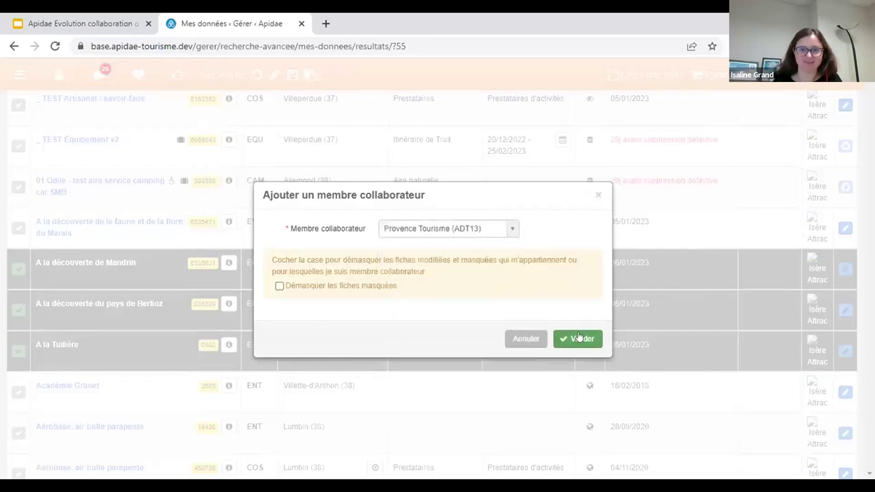
click(574, 339)
click(580, 327)
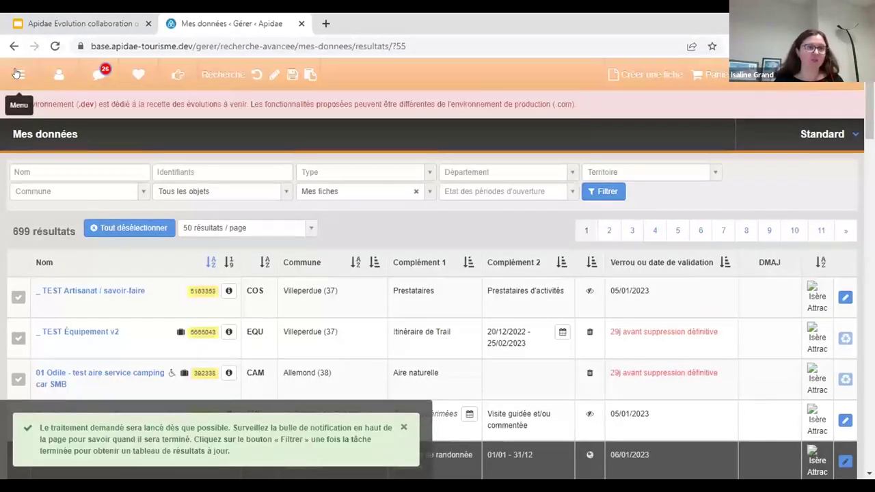
Reopen the "Mes données" list without the ownership filter and look through its records.
click(18, 74)
click(59, 167)
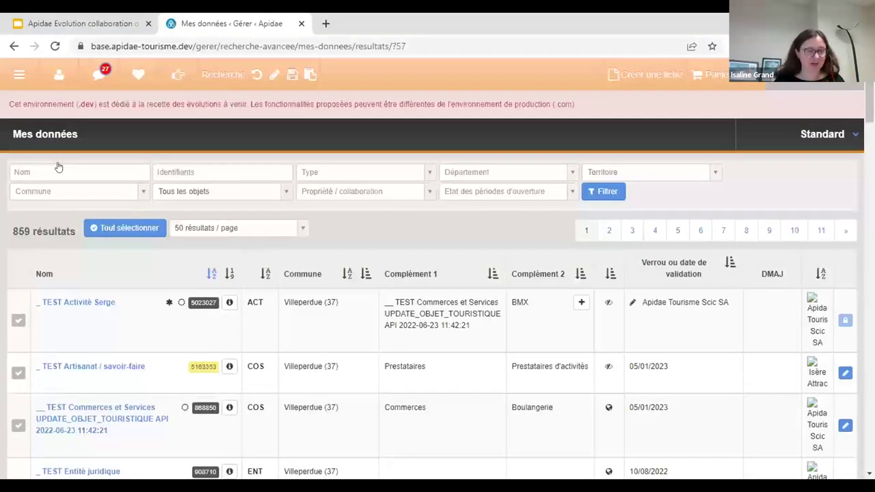
scroll(143, 278, down, 3)
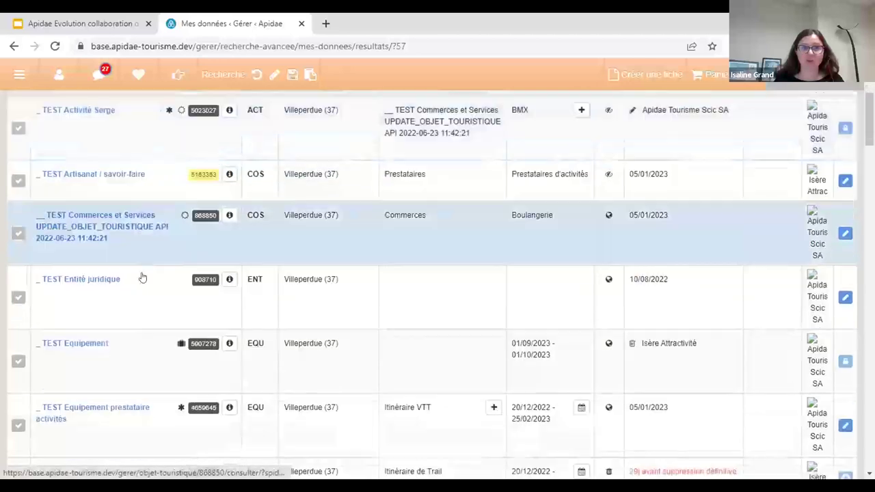
scroll(141, 268, up, 2)
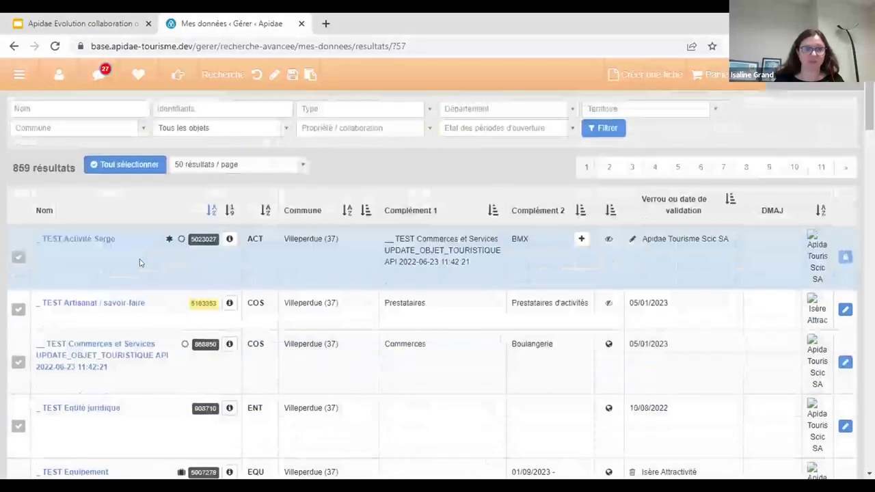
scroll(139, 263, up, 1)
Filter the list to published records (Publié) belonging to "Mes fiches".
click(183, 191)
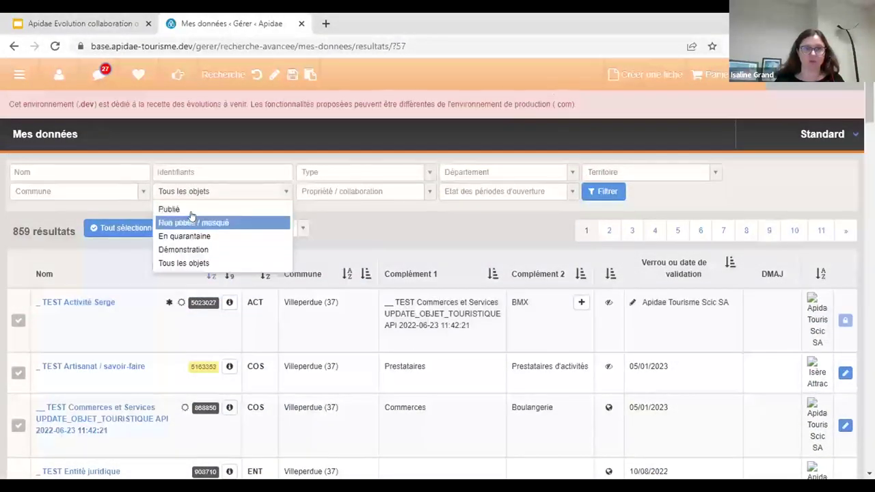
click(190, 211)
click(395, 194)
click(353, 224)
click(603, 192)
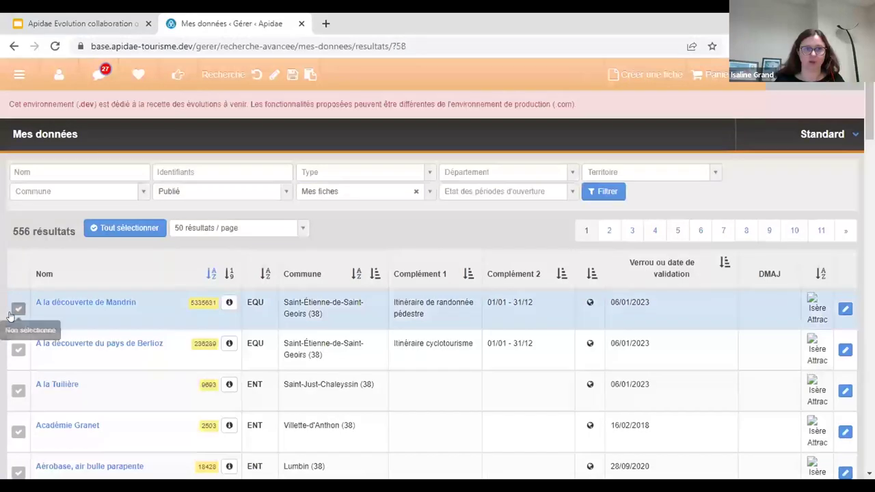
Select the record "A la découverte de Mandrin" and start masking it with the type "Masquage immédiat".
click(16, 310)
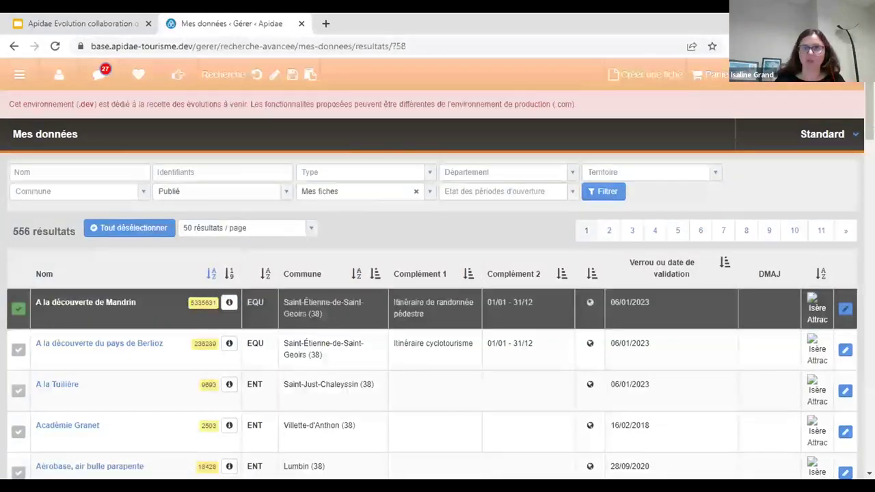
click(851, 74)
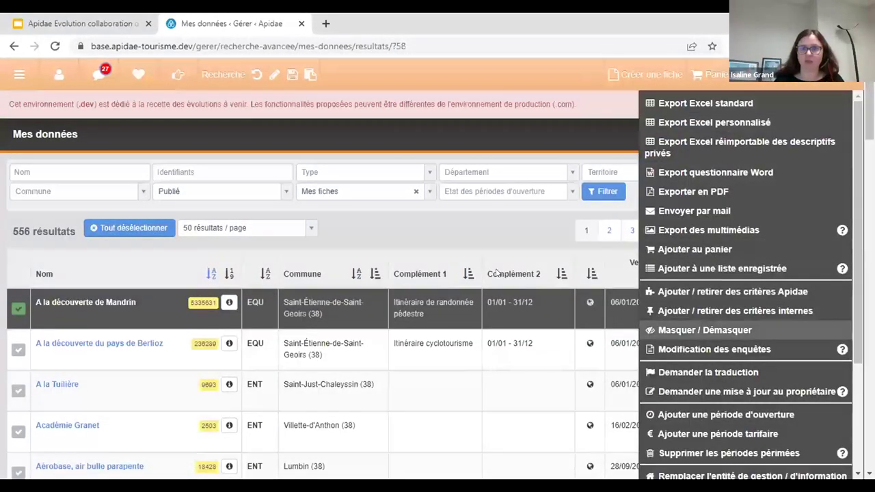
click(690, 330)
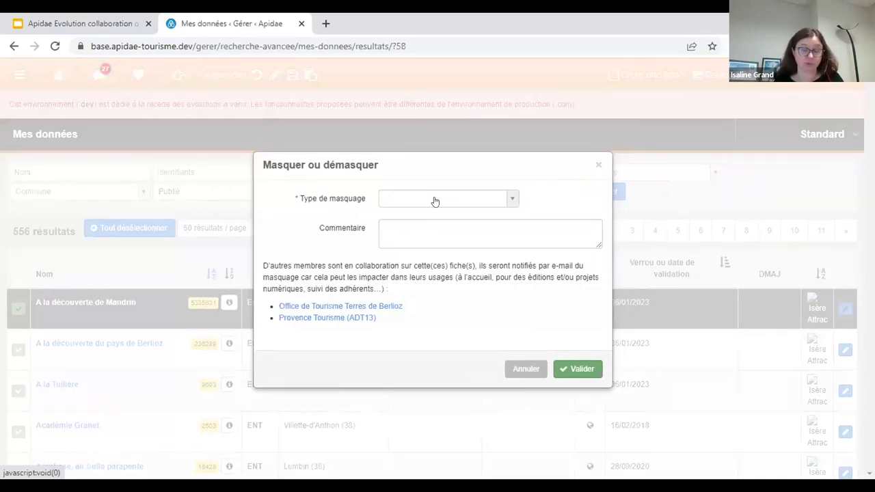
click(434, 200)
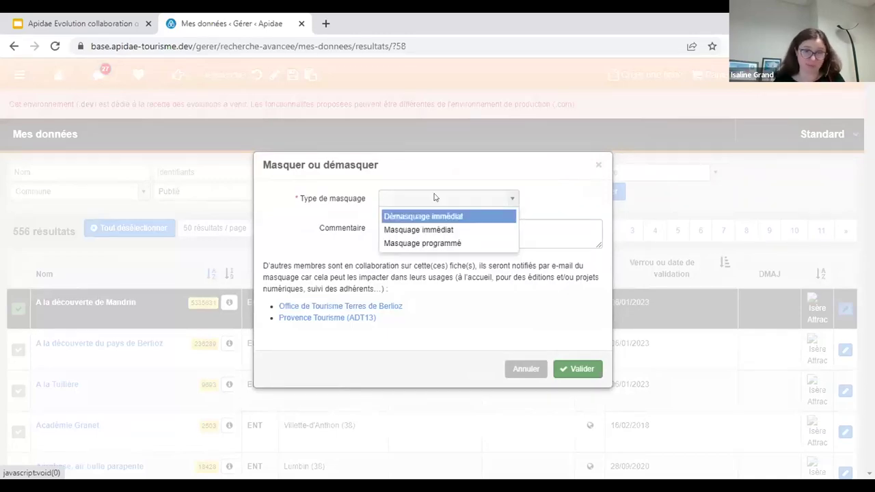
click(425, 230)
Enter the masking comment "Le parcours est fermé." and validate the masking of the record.
click(383, 229)
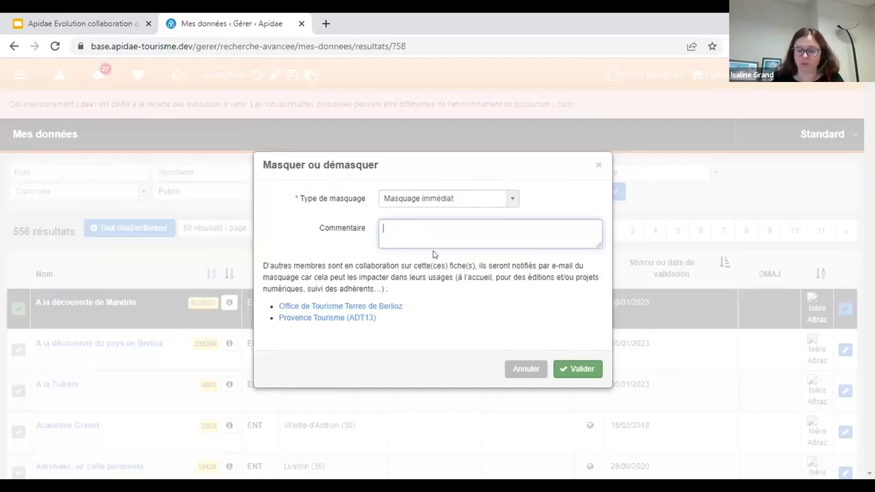
text(N'est)
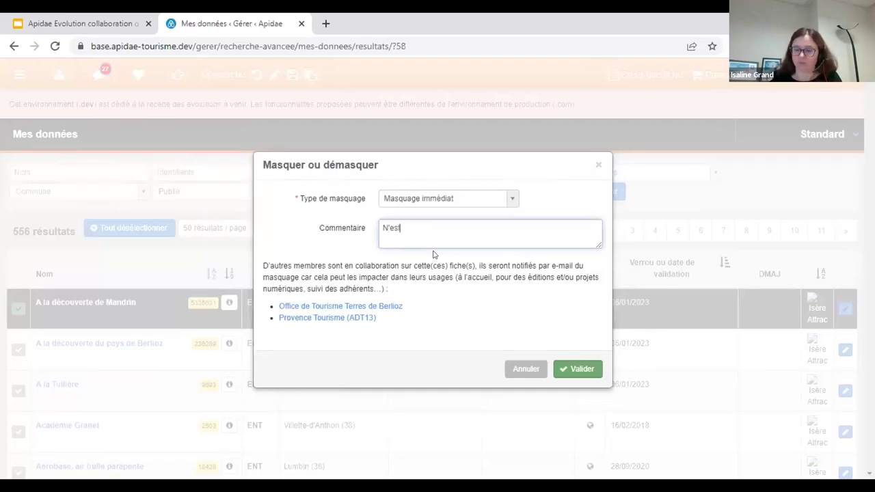
key(BackSpace)
key(BackSpace)
key(BackSpace)
key(BackSpace)
key(BackSpace)
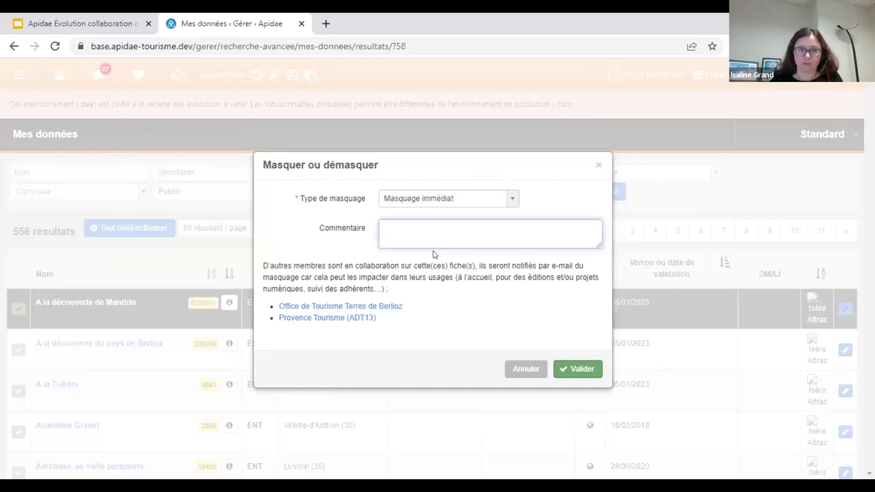
text(Le pa)
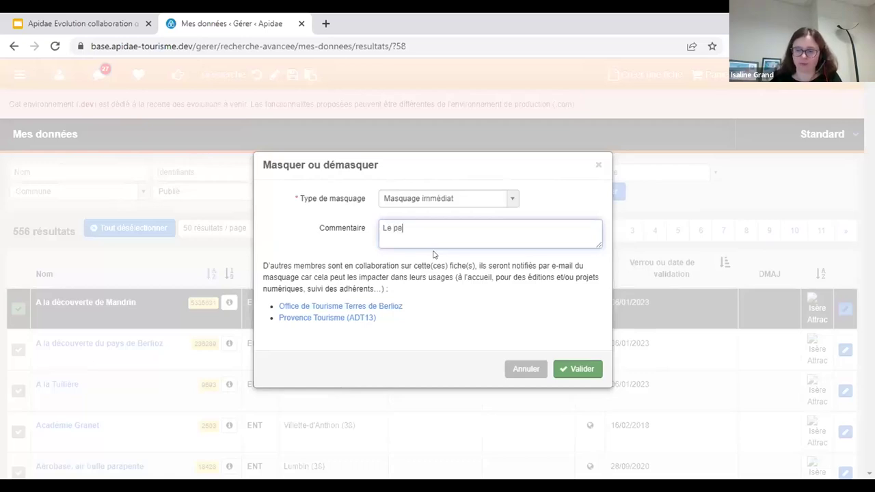
text(rcours est fermé.)
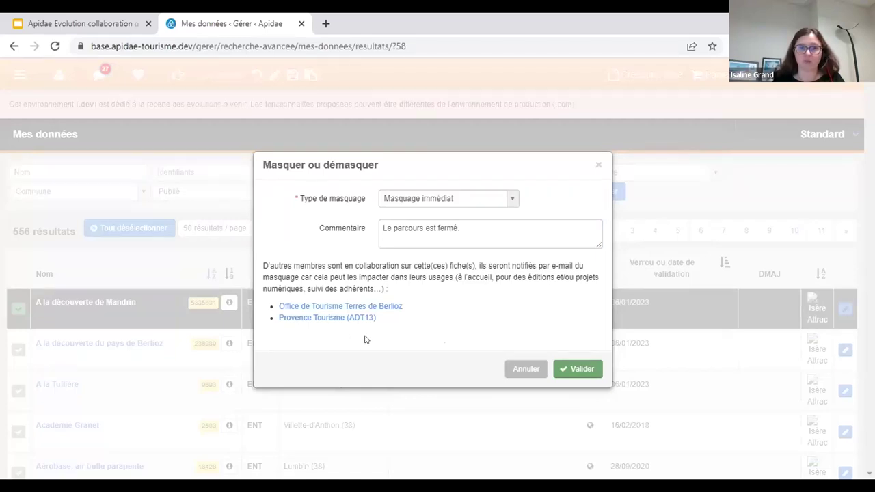
click(570, 369)
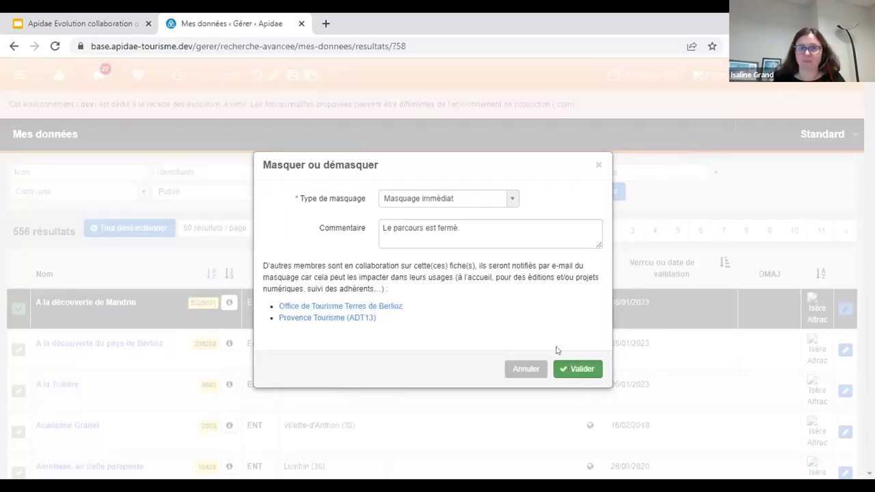
click(579, 328)
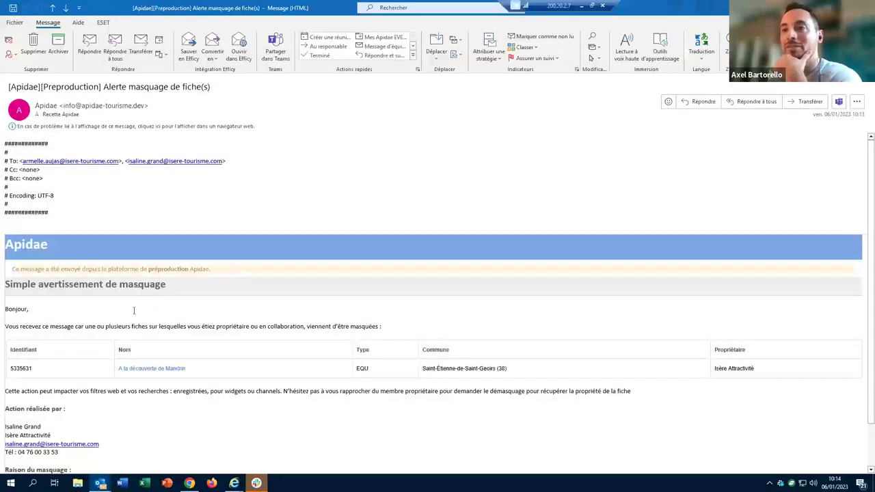
Read the masking alert e-mail in Outlook down to the "Raison du masquage" section, dismissing the new-mail notification, and close the message.
scroll(164, 347, down, 3)
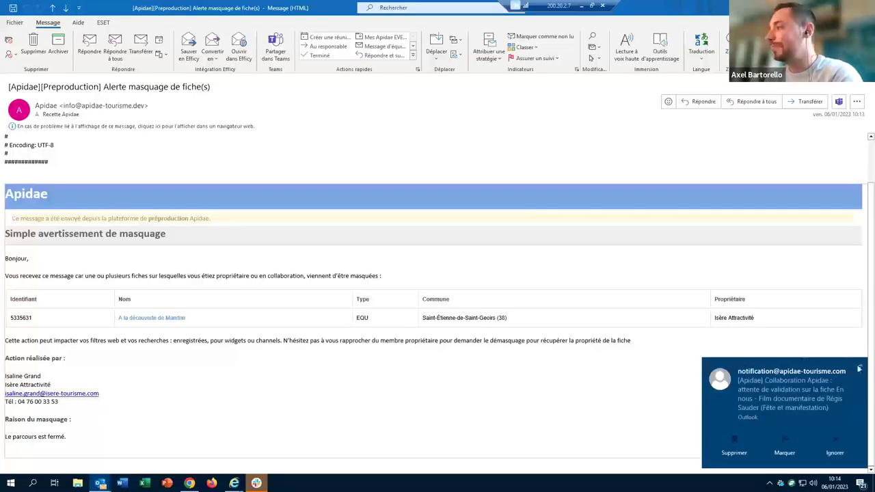
click(820, 446)
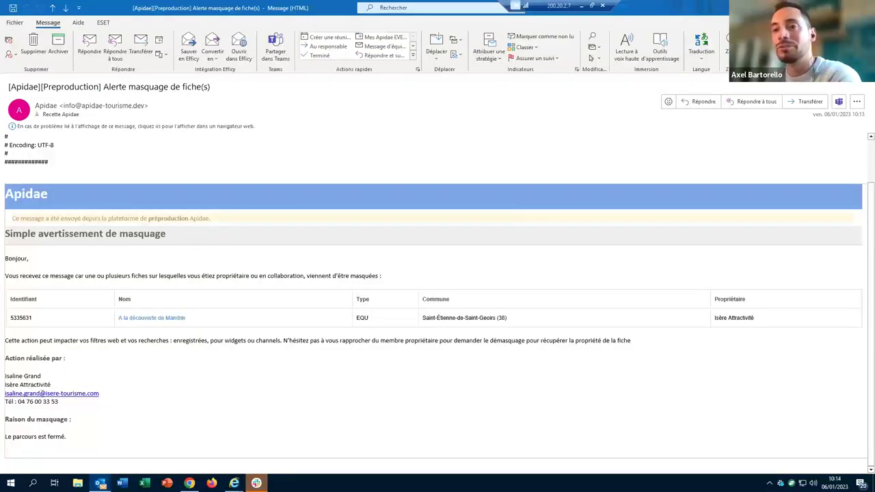
drag(14, 438, 66, 440)
click(66, 440)
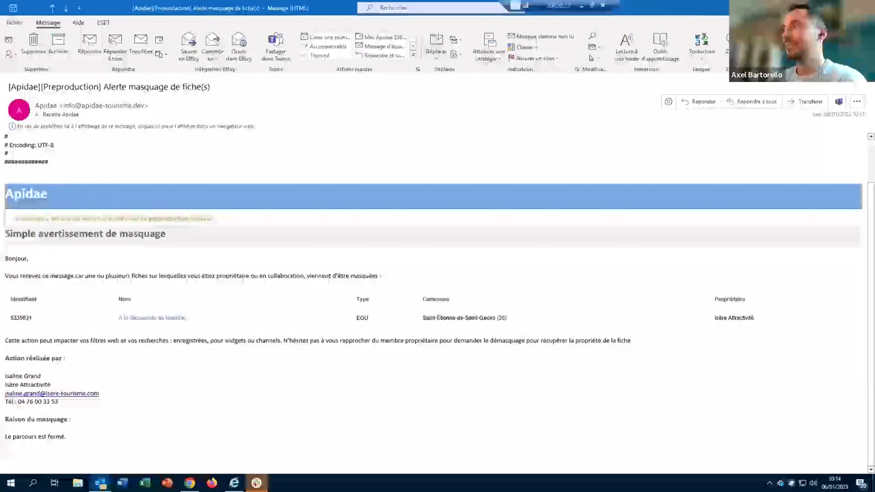
key(Escape)
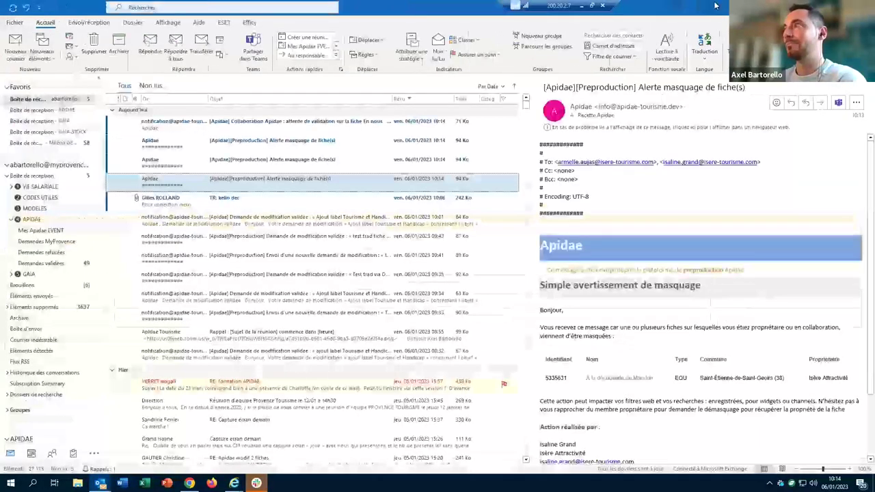
Switch to the Google Slides presentation and start the slideshow from the "E-mail d'alerte" slide.
key(alt+Tab)
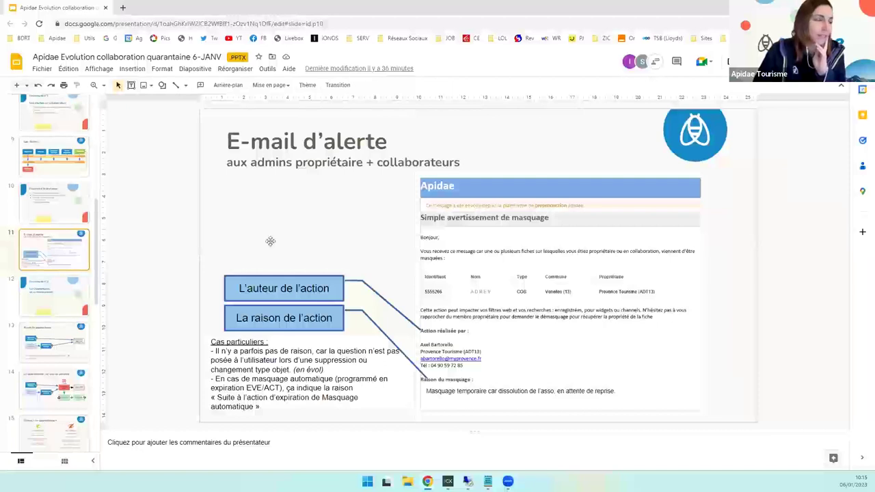
key(ctrl+F5)
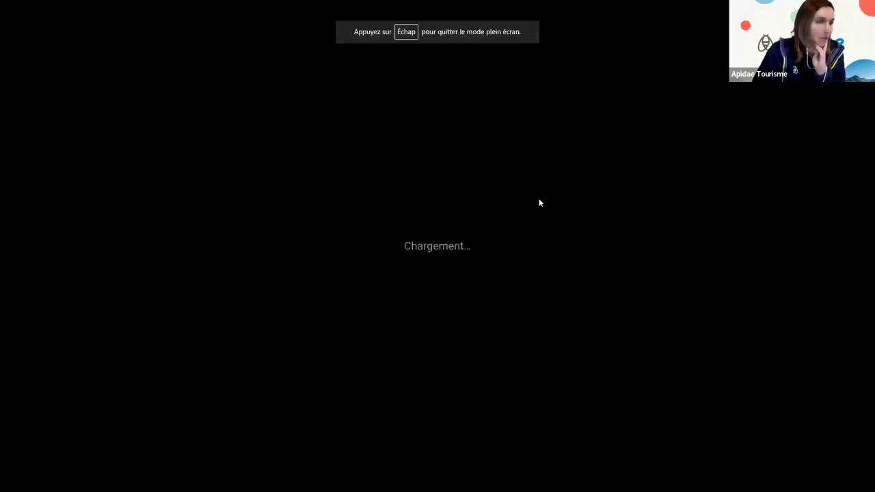
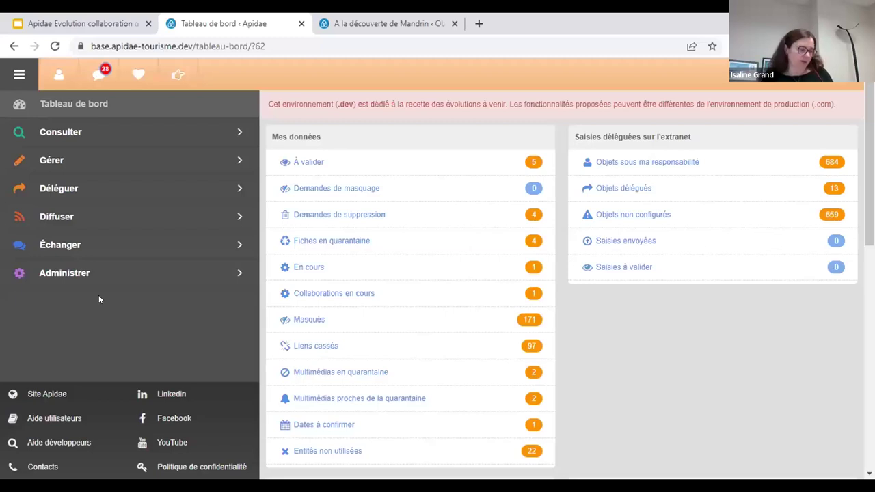
Open the "Mes données" list from the Apidae dashboard and filter it to "Mes fiches", keeping "Tous les objets".
click(365, 290)
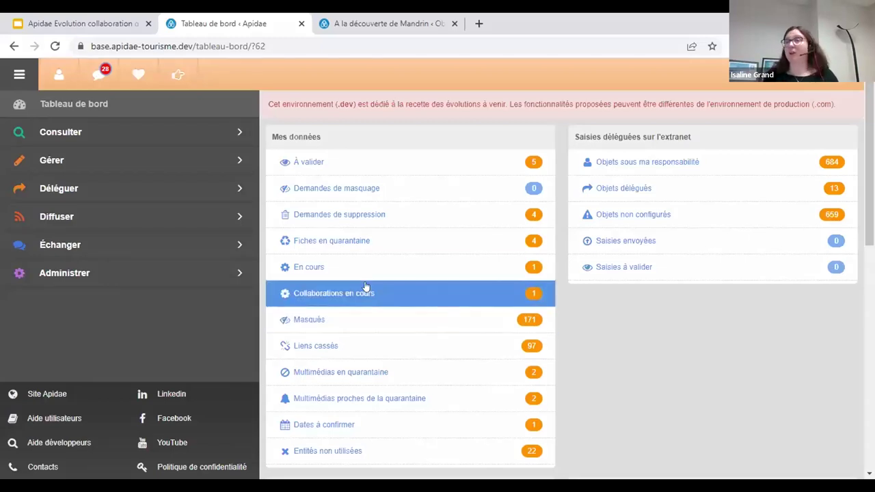
click(117, 168)
click(117, 169)
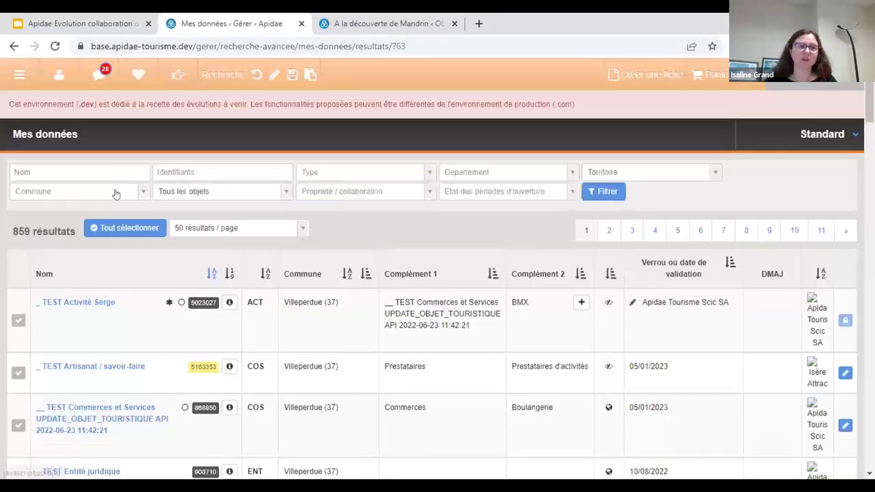
click(240, 192)
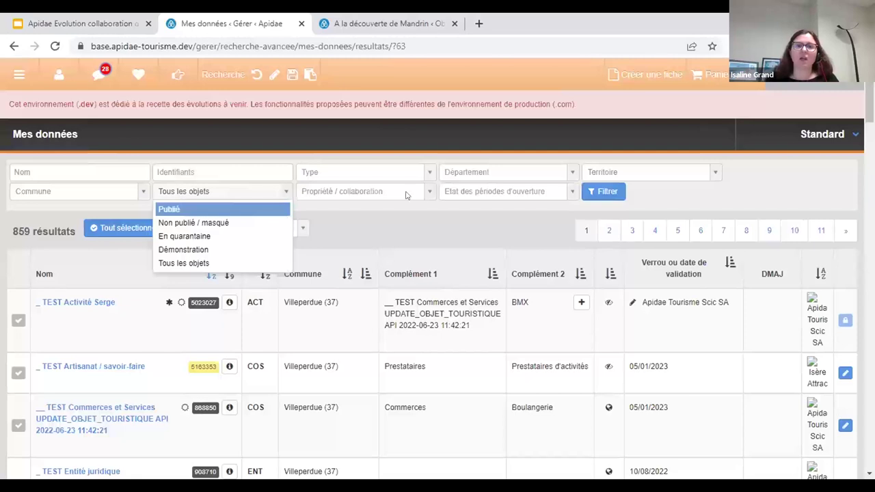
click(372, 215)
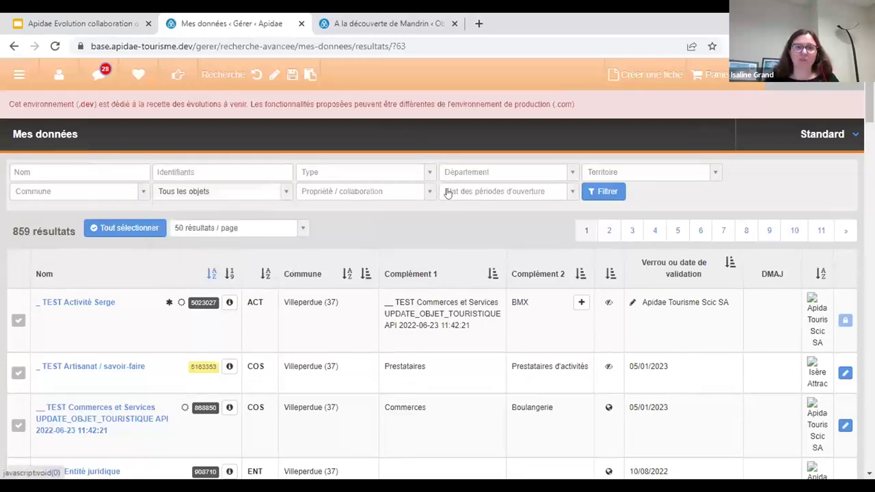
click(368, 198)
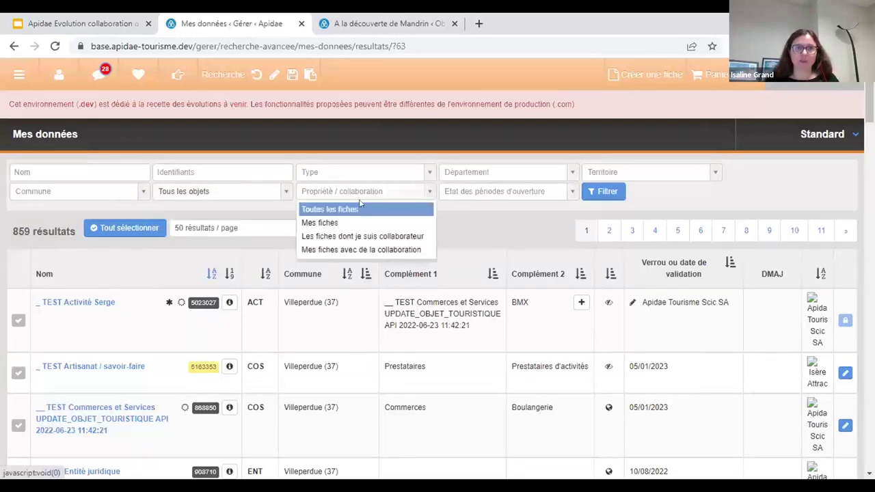
click(350, 223)
click(594, 193)
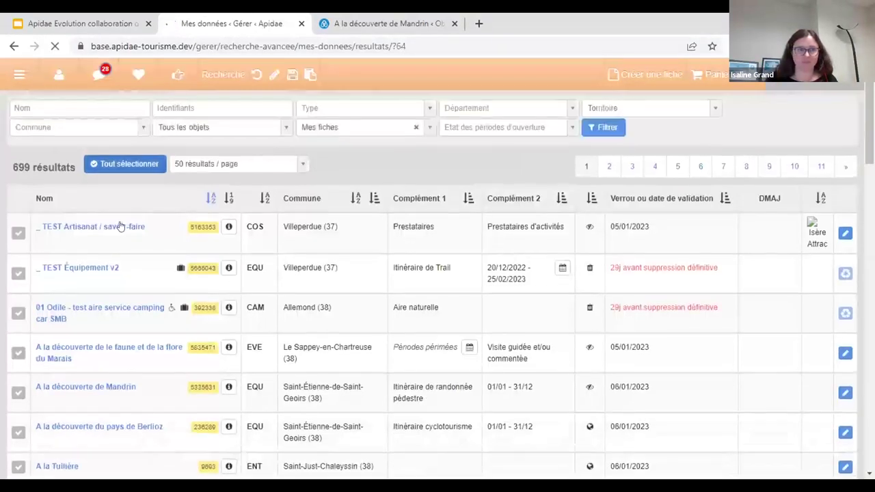
Open the collaborating members section of the record "A la découverte de Mandrin" and delete the record using "Supprimer directement l'objet".
scroll(41, 260, down, 2)
click(17, 269)
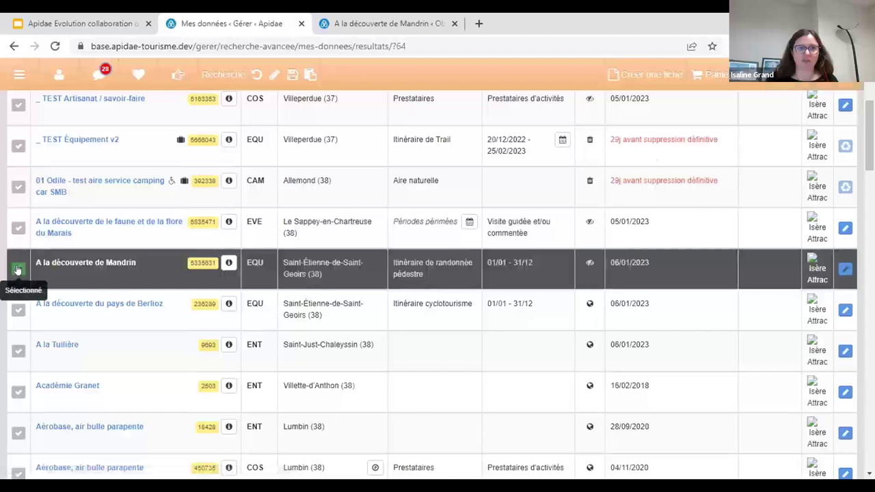
click(54, 264)
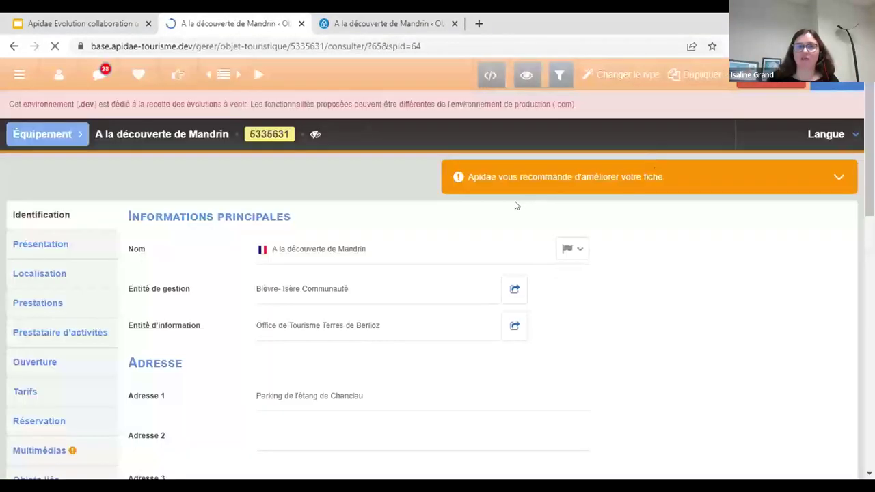
scroll(410, 225, down, 6)
click(55, 287)
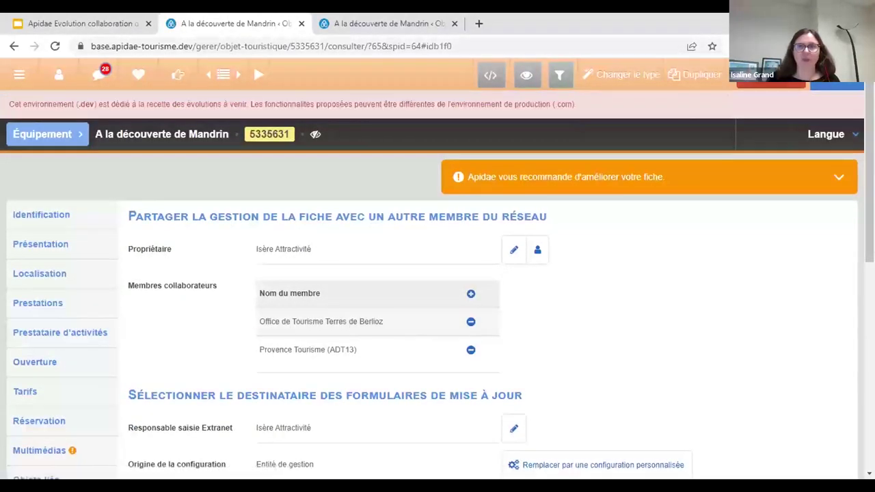
click(771, 82)
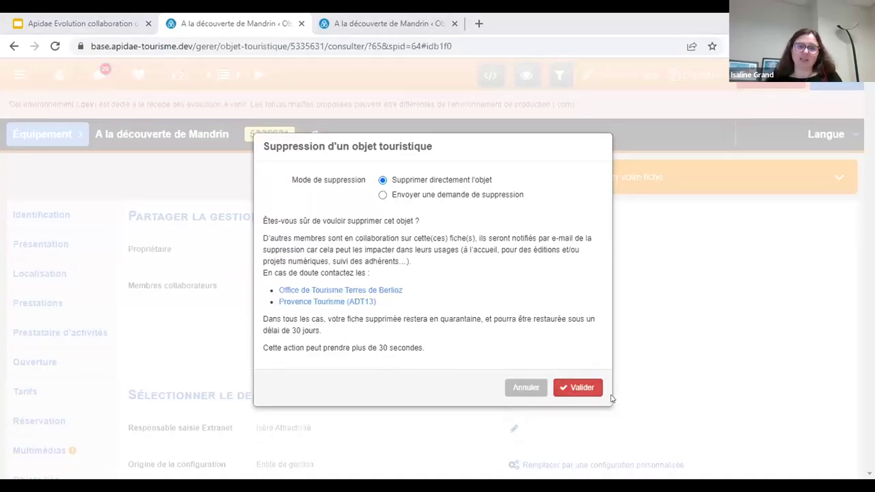
click(581, 388)
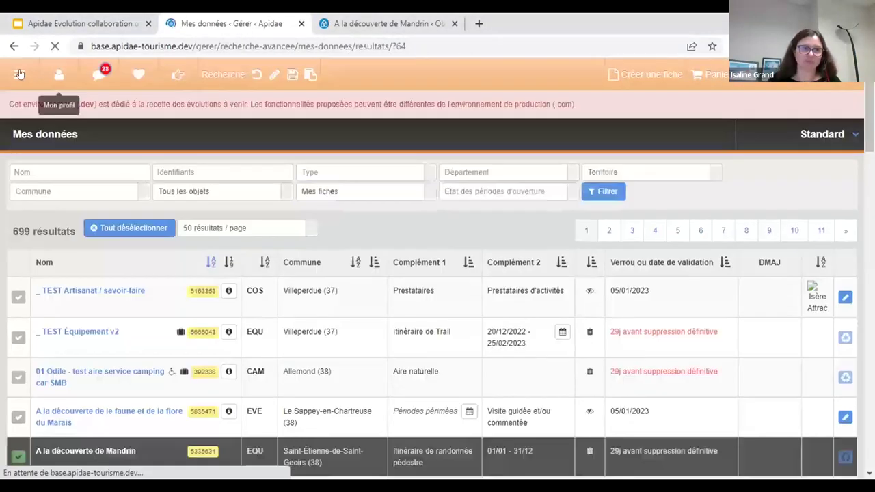
Return to the dashboard and open the "Fiches en quarantaine" list to look through the quarantined records.
click(20, 74)
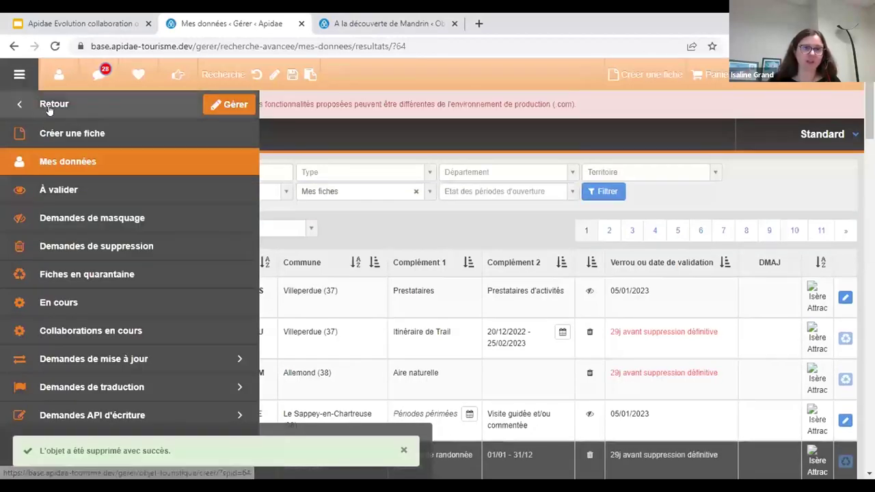
click(49, 107)
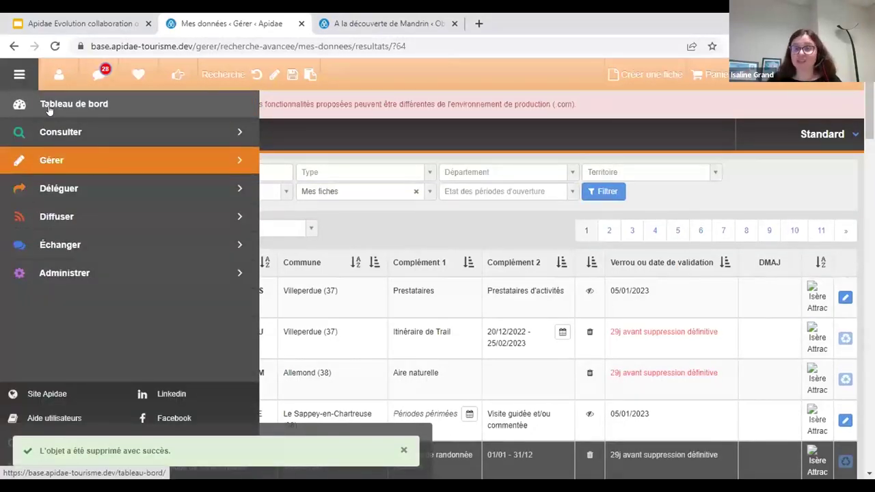
click(49, 108)
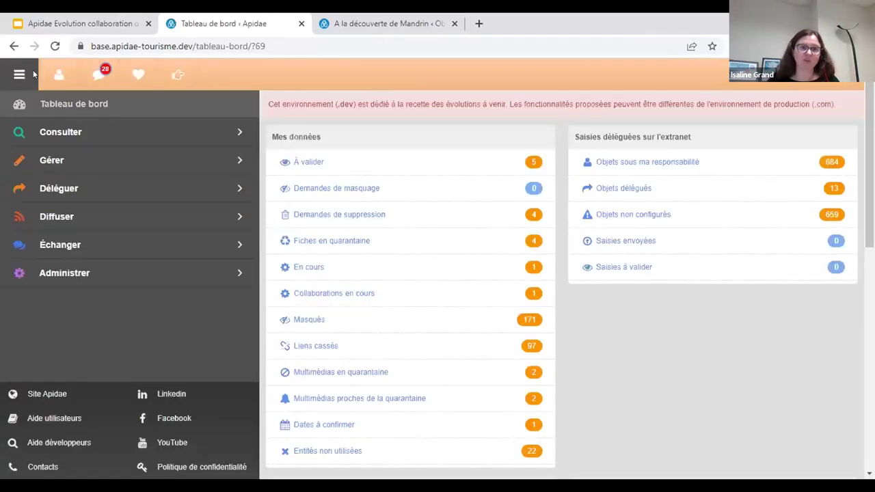
click(311, 243)
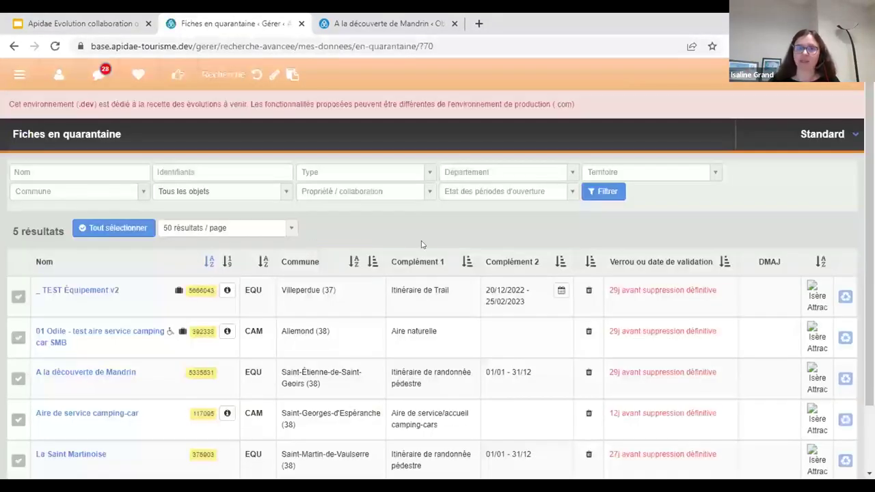
scroll(55, 120, down, 1)
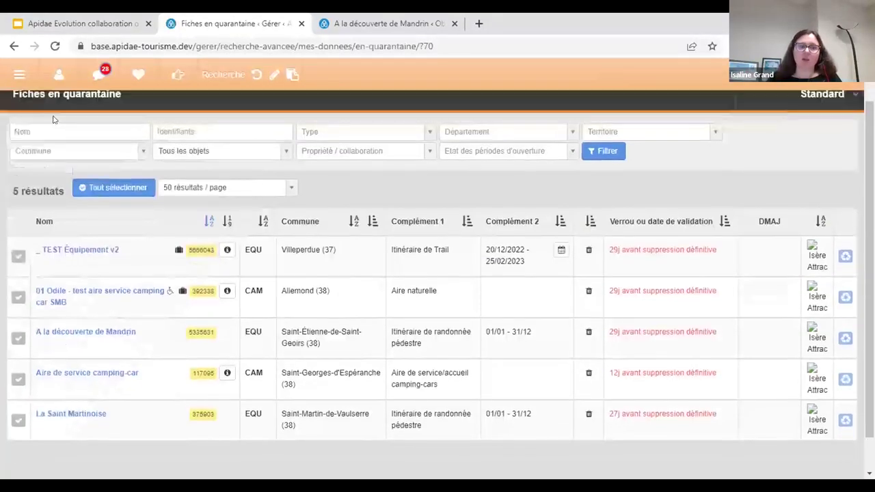
scroll(103, 266, down, 1)
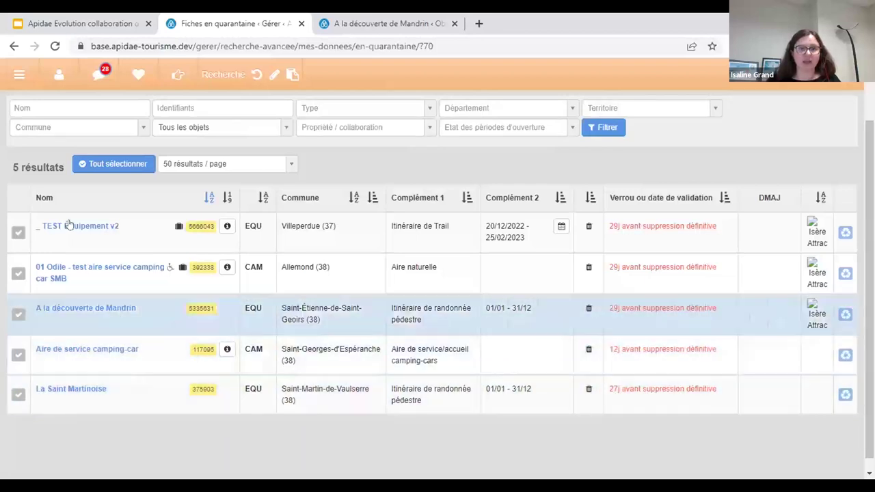
Return to the dashboard and reopen the "Fiches en quarantaine" list from the "Gérer" functions.
click(19, 74)
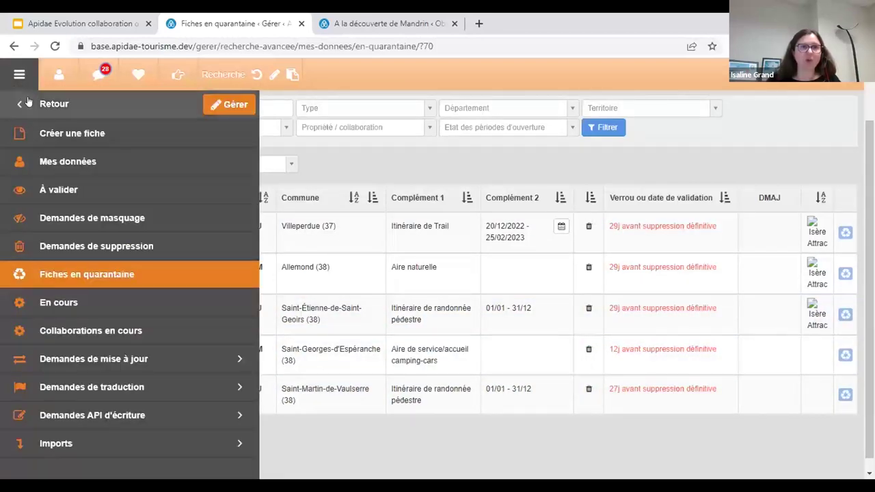
click(27, 103)
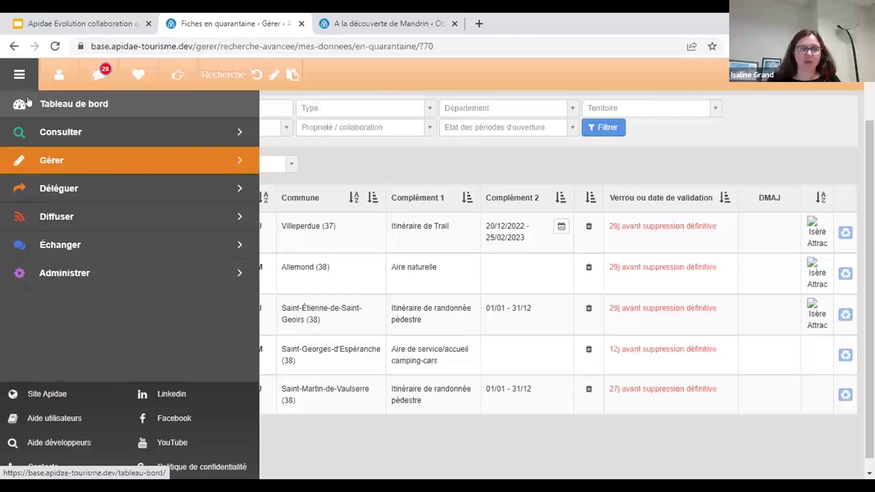
click(27, 103)
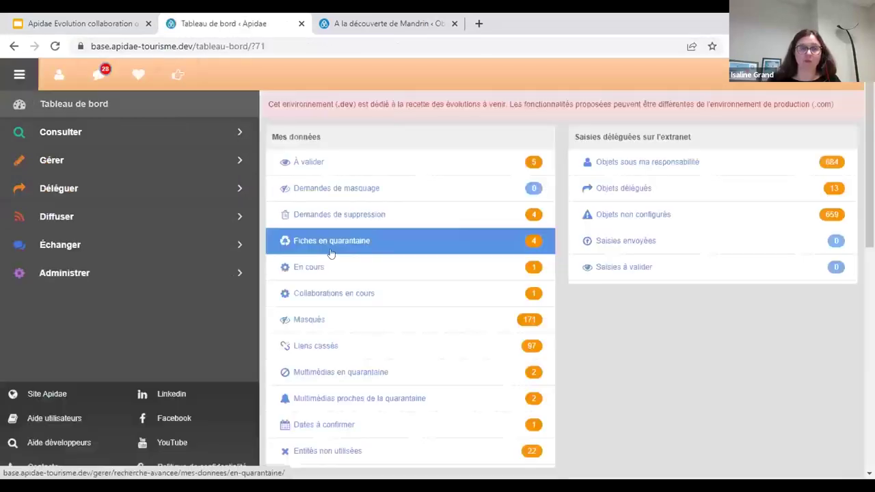
click(76, 160)
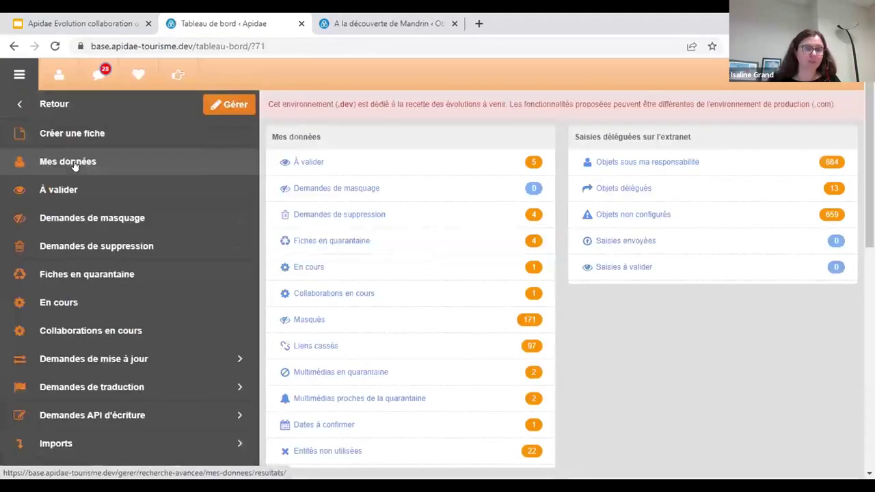
click(109, 286)
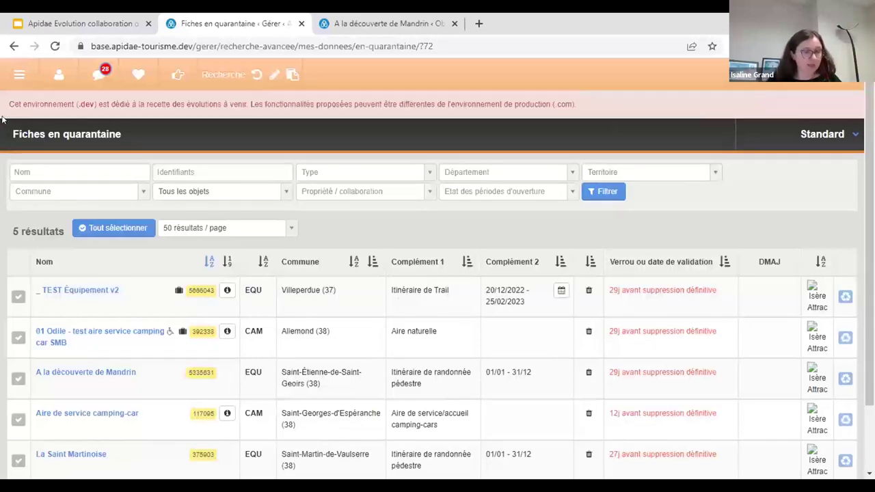
Open the "Mes données" list and filter it to records with the status "En quarantaine".
click(19, 74)
click(32, 165)
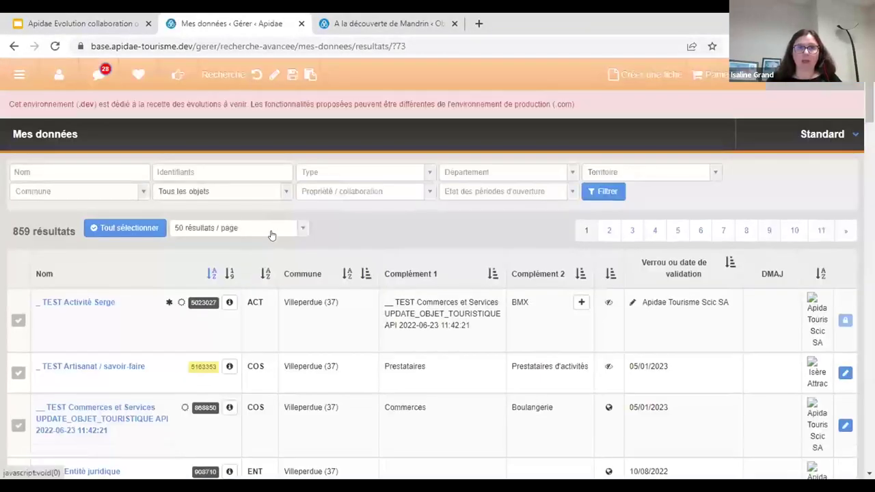
click(224, 193)
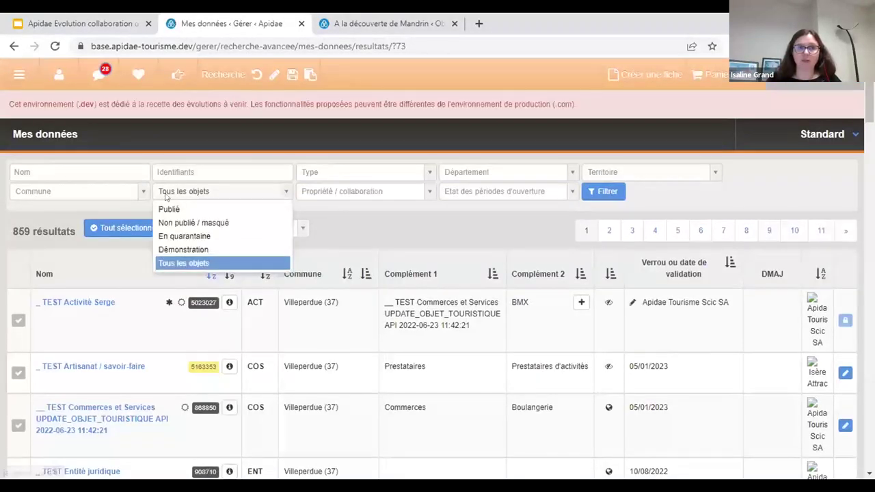
click(202, 237)
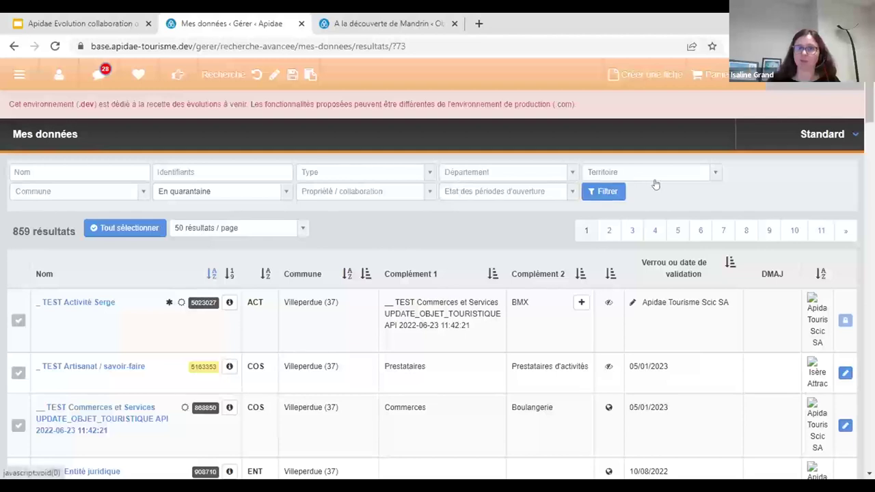
click(585, 192)
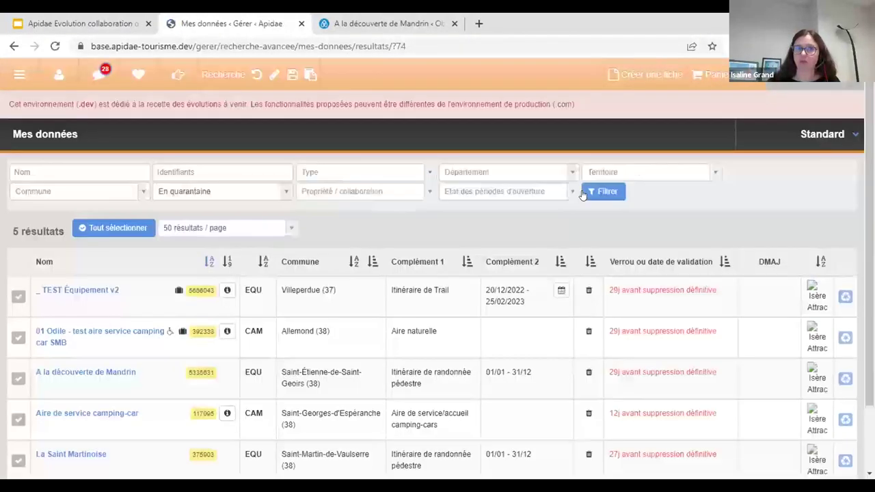
scroll(405, 340, down, 1)
scroll(405, 362, up, 1)
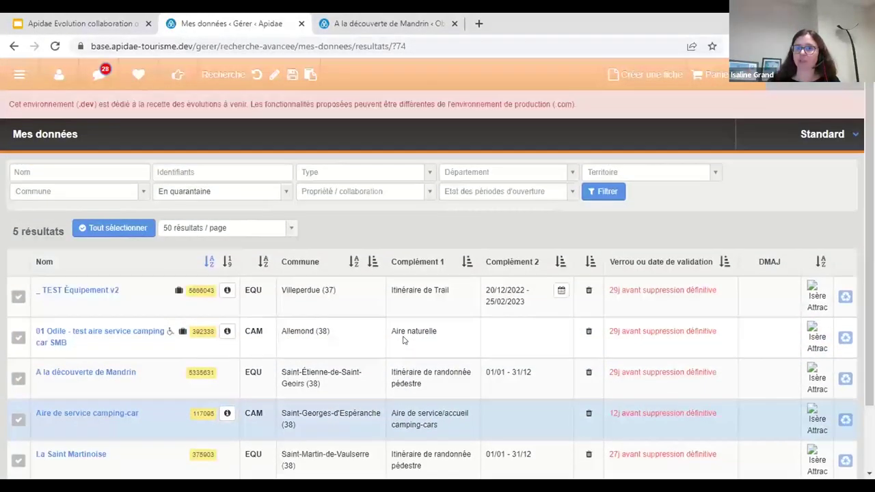
Start a new advanced search in the "Consulter" area and add the "Statut de publication" criterion.
click(20, 75)
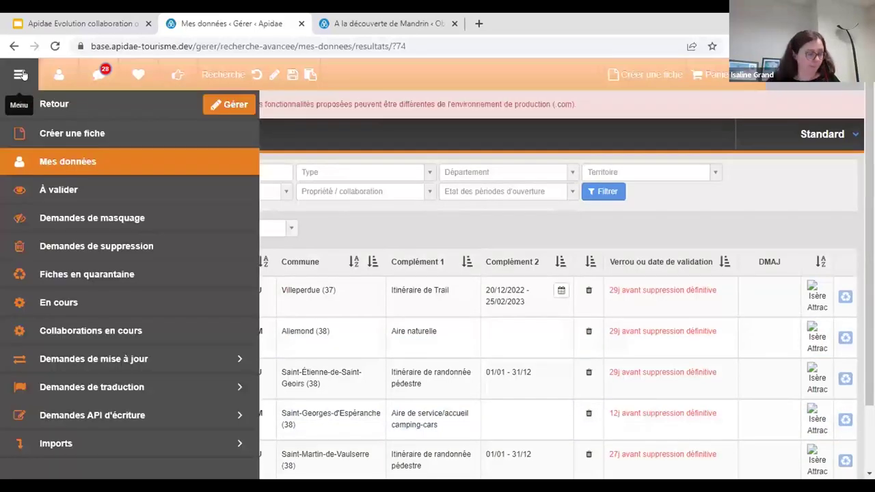
click(29, 103)
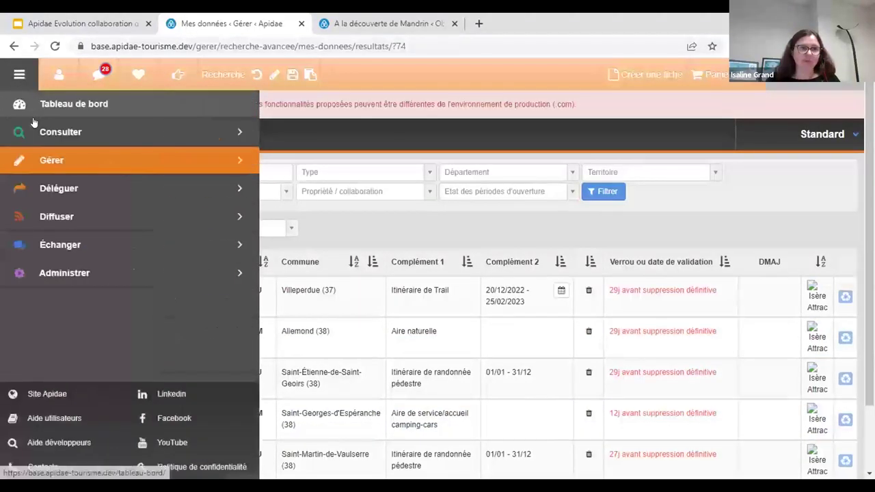
click(34, 129)
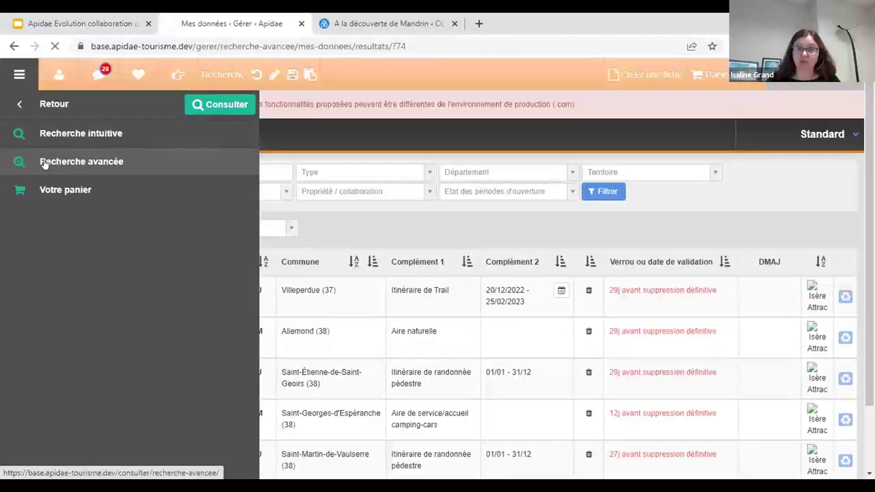
click(44, 164)
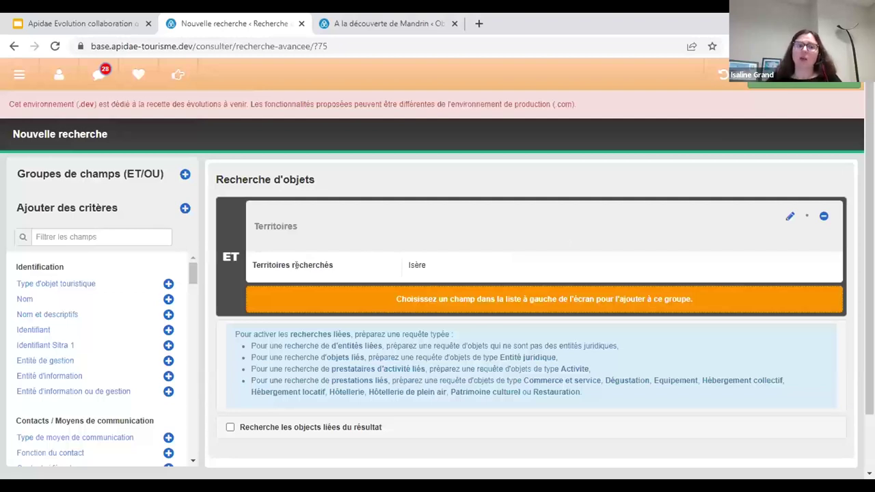
click(140, 238)
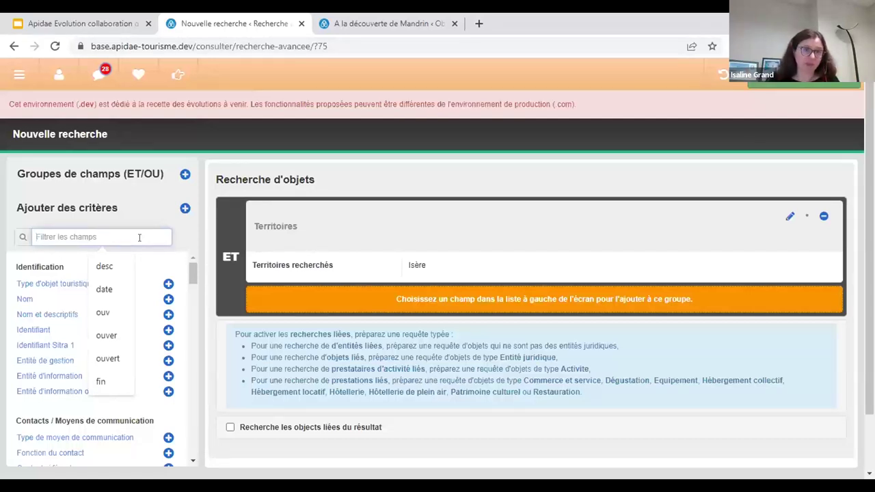
text(stat)
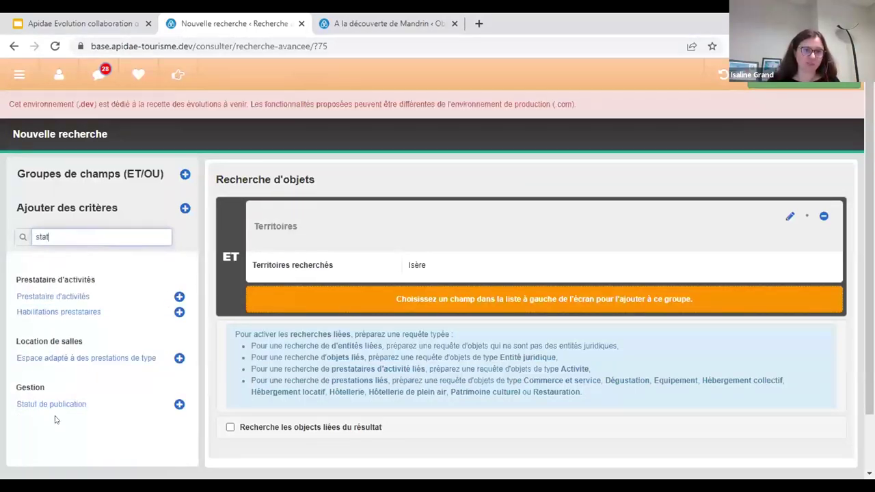
click(54, 406)
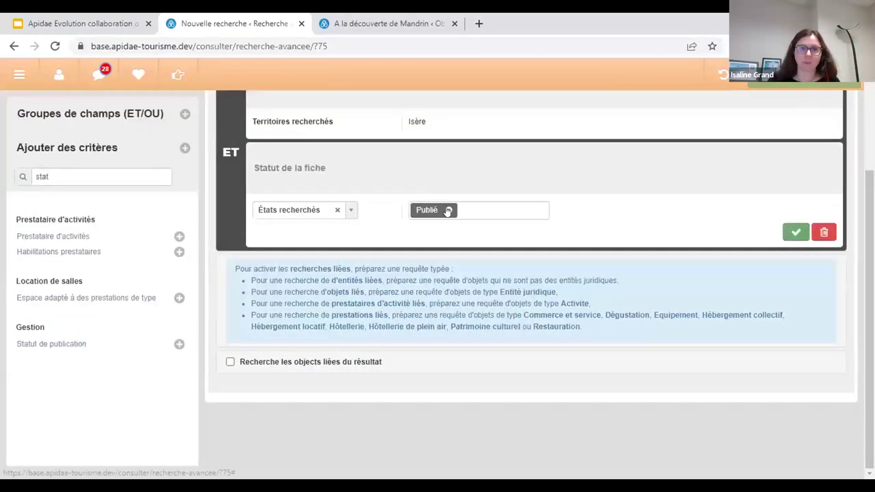
Restrict the searched record states to "En quarantaine", removing "Publié", and run the search.
click(465, 210)
click(437, 280)
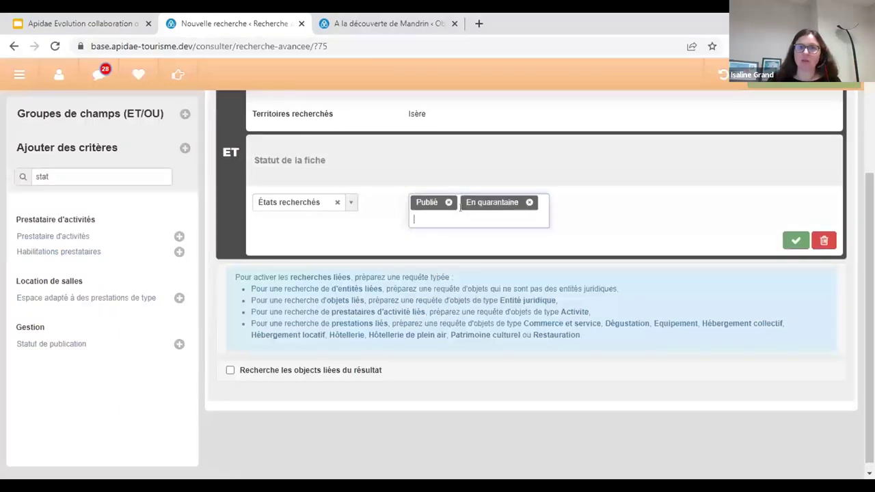
click(448, 203)
click(795, 240)
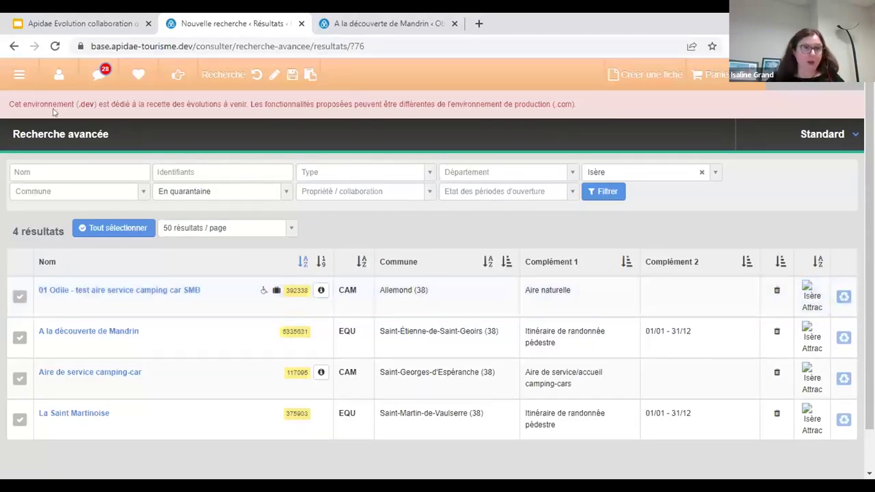
Go back to the "Fiches en quarantaine" list and open the record "A la découverte de Mandrin".
click(23, 79)
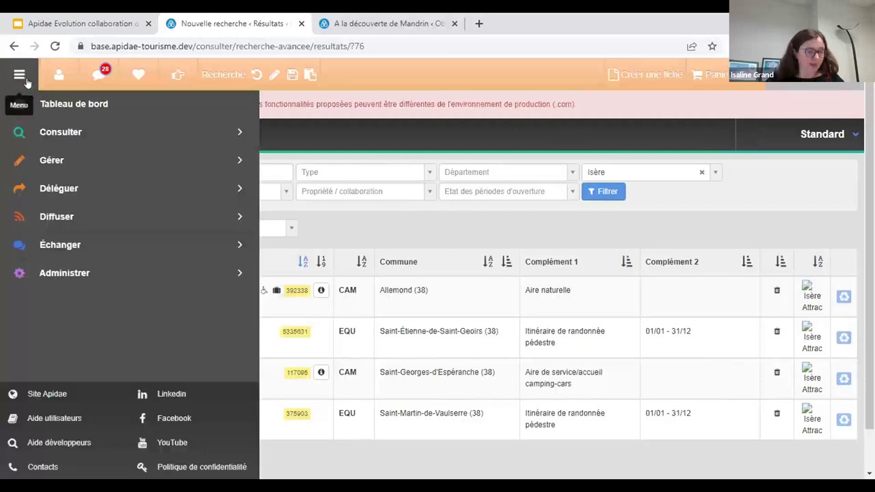
click(40, 161)
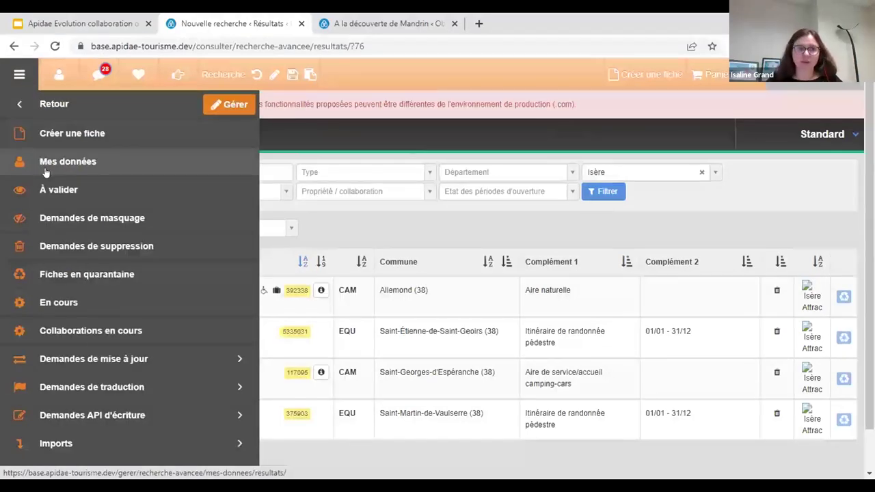
click(82, 273)
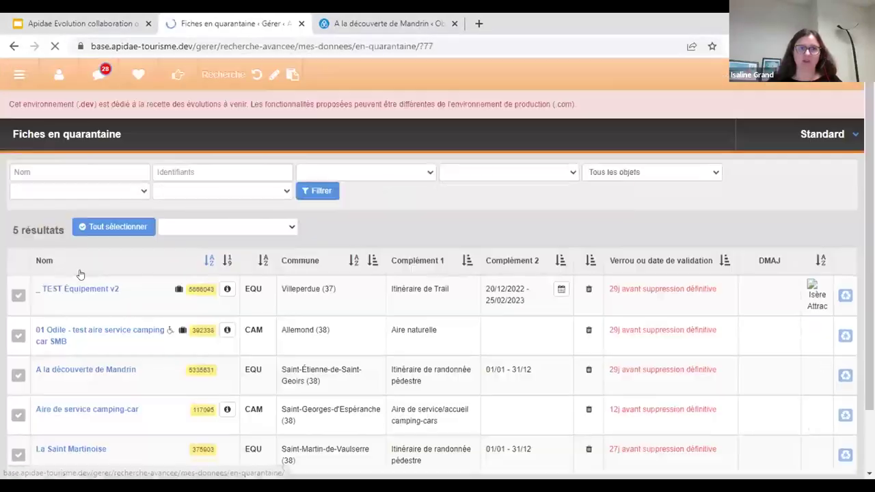
scroll(175, 277, down, 1)
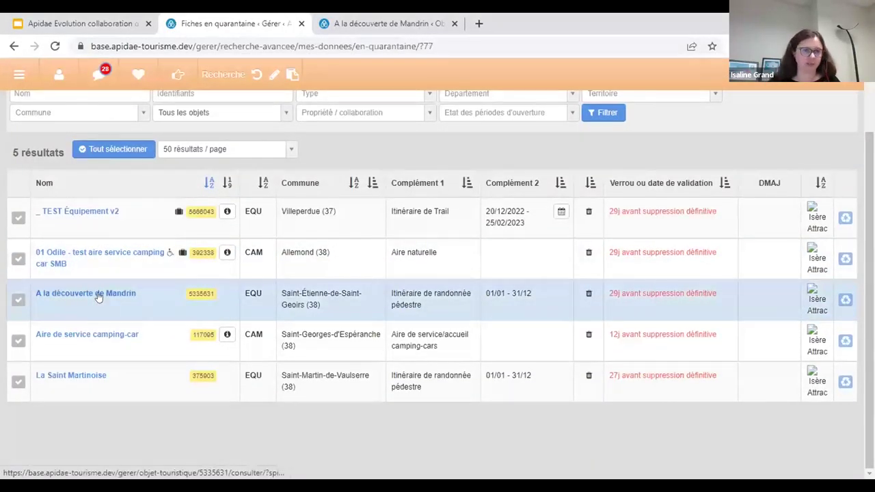
click(100, 294)
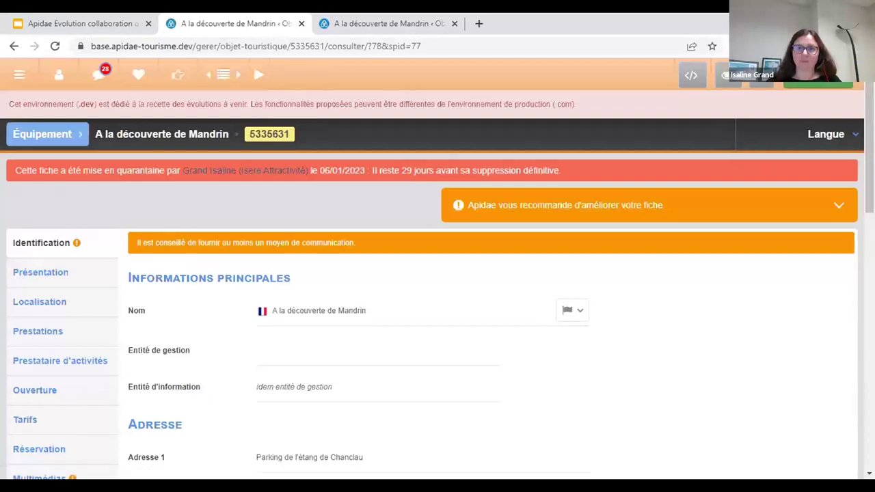
Restore the quarantined record for editing, giving "Sentier de nouveau ouvert." as the restoration reason.
click(813, 83)
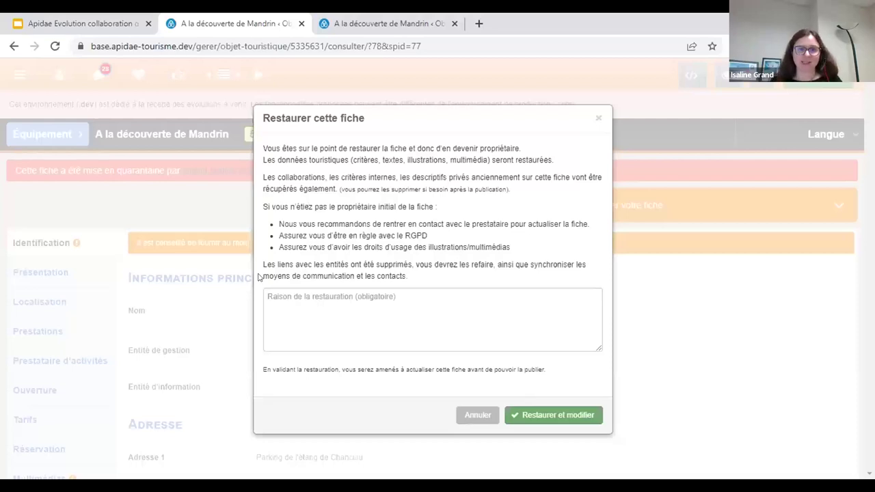
drag(263, 266, 407, 276)
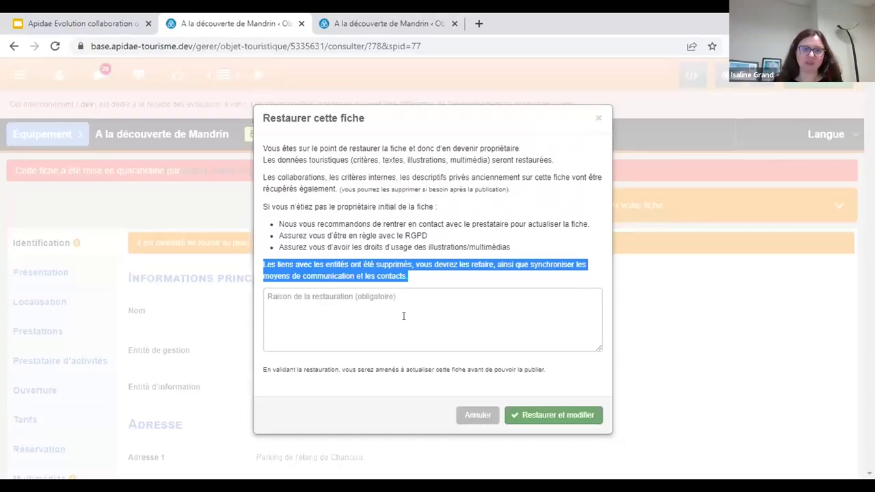
click(403, 315)
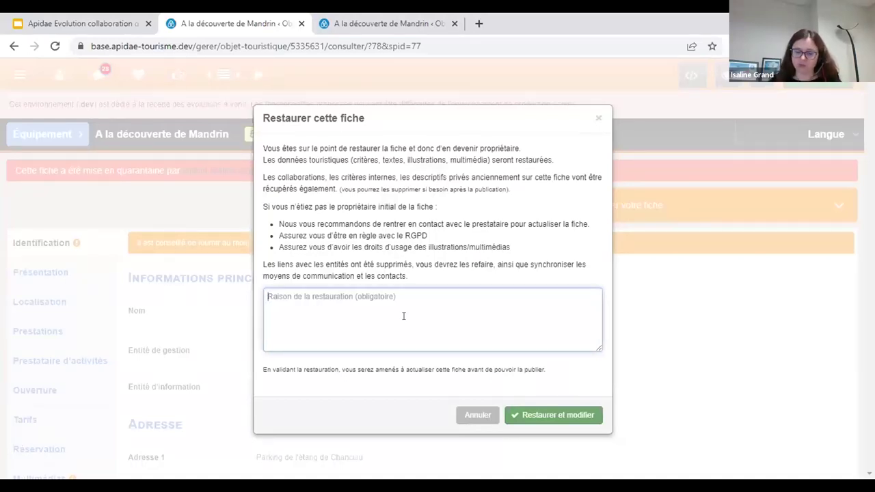
text(Sentier de nouveau ouvert()
key(Return)
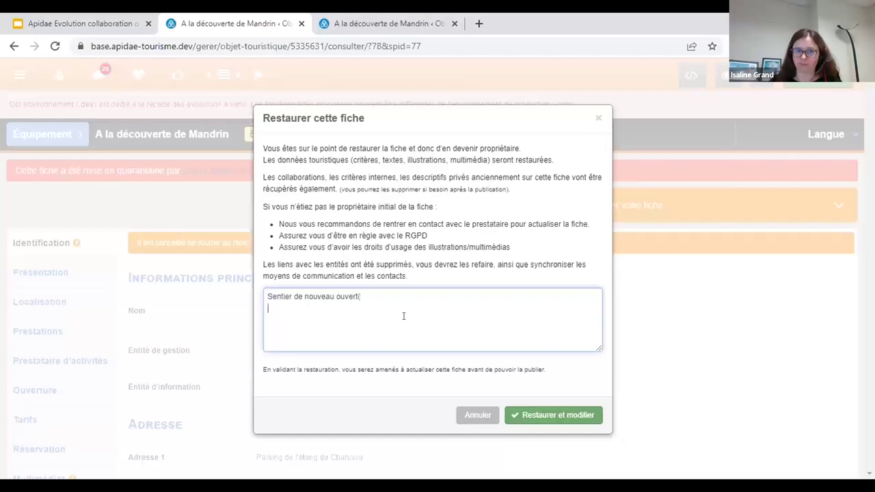
key(BackSpace)
key(BackSpace)
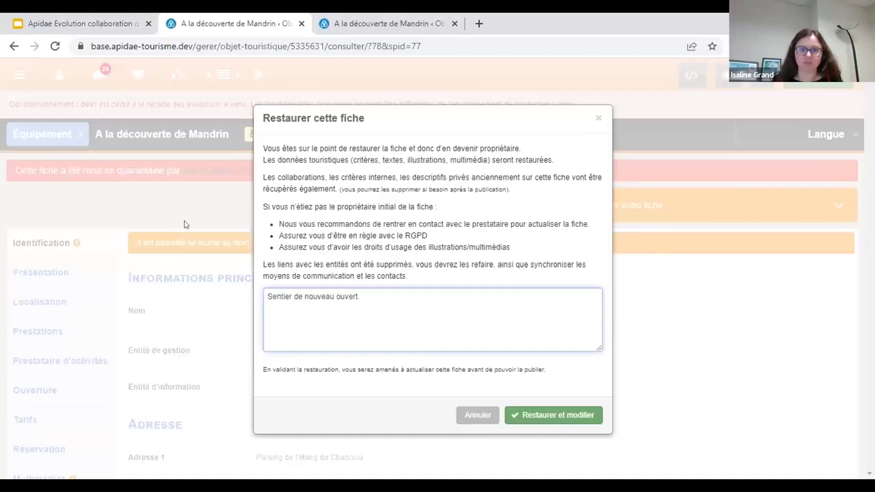
click(560, 412)
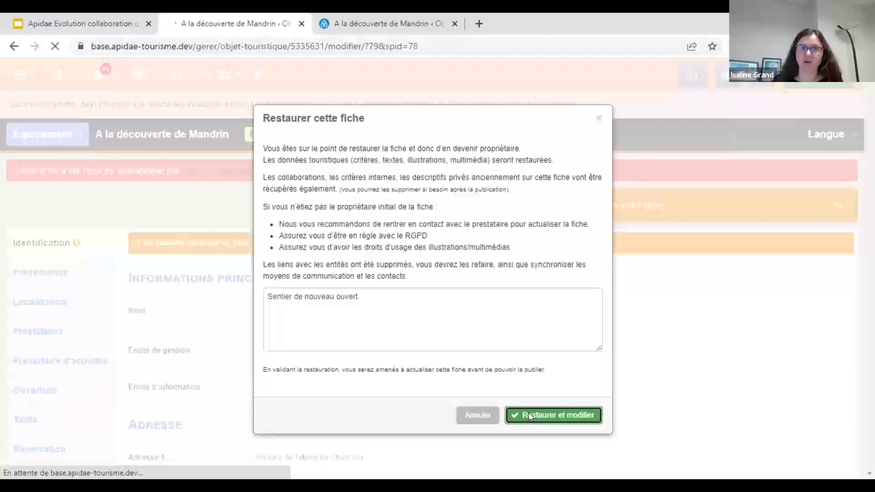
Search the entities for "terres de berlioz" and set "Office de Tourisme Terres de Berlioz" as the record's management entity.
scroll(225, 348, down, 1)
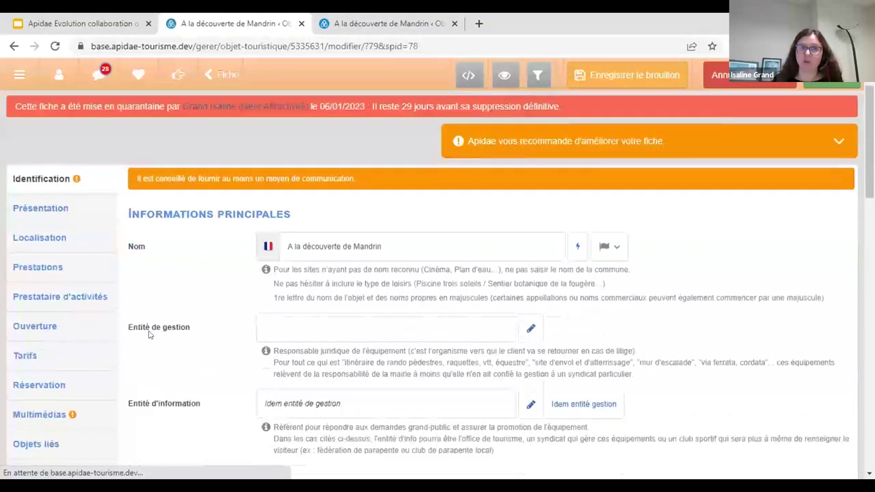
drag(156, 327, 242, 335)
click(530, 328)
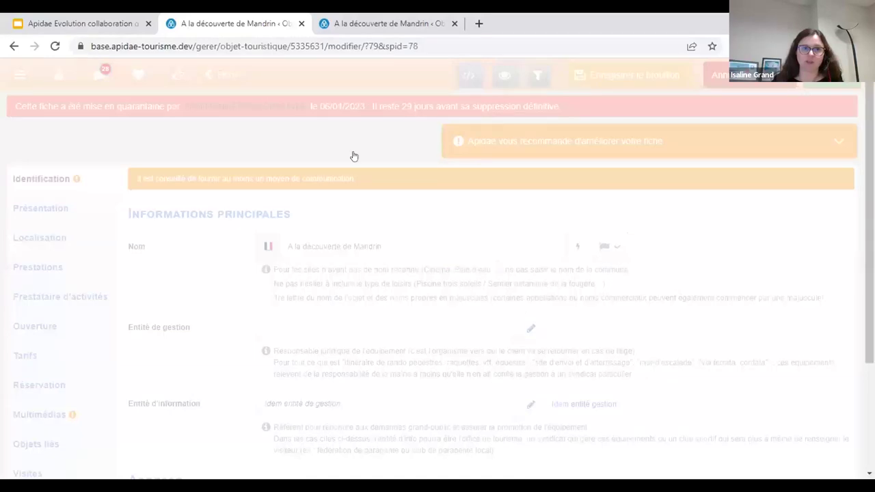
click(231, 153)
text(terres de berlioz)
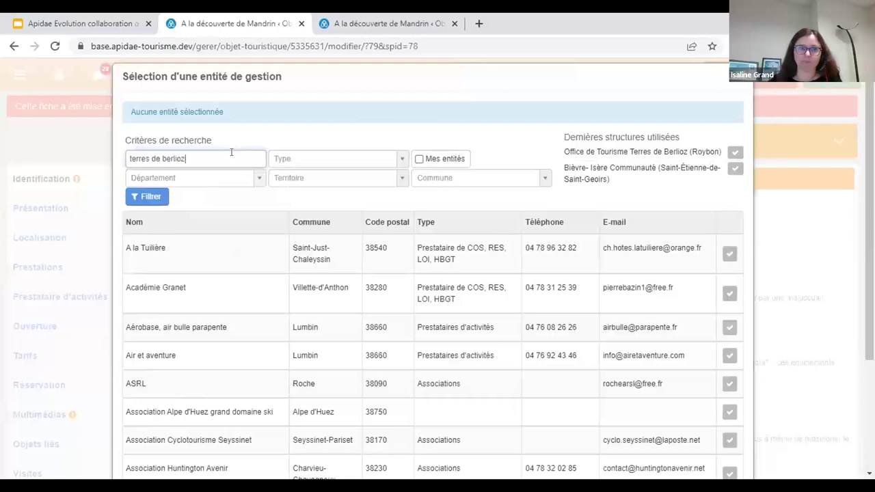
click(151, 196)
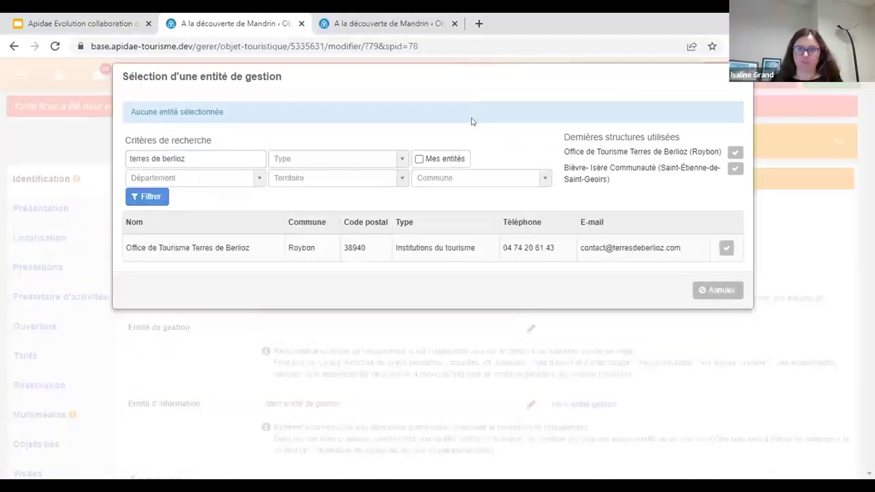
click(723, 255)
scroll(615, 287, down, 3)
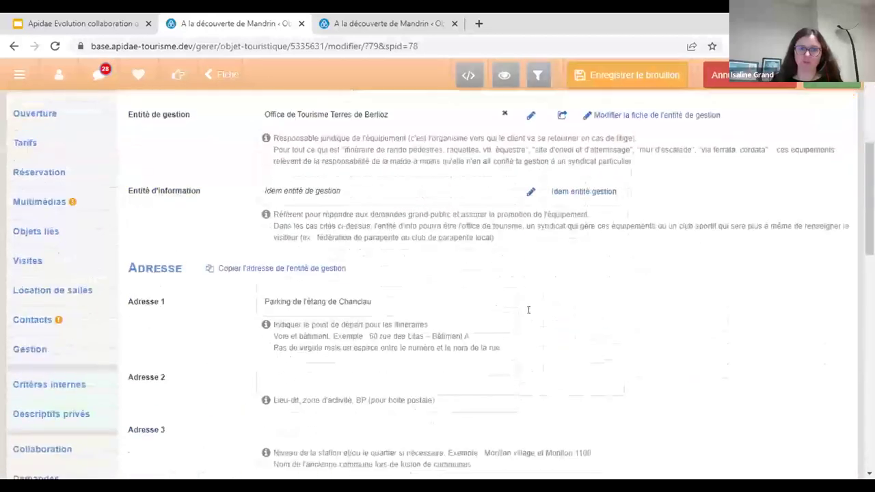
Attach the management entity's e-mail address to the record's means of communication.
scroll(528, 309, down, 8)
scroll(372, 277, up, 2)
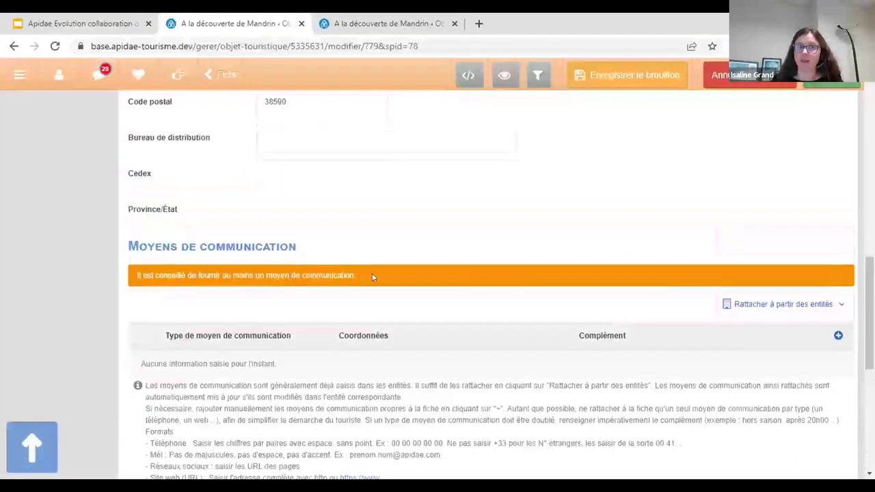
click(791, 305)
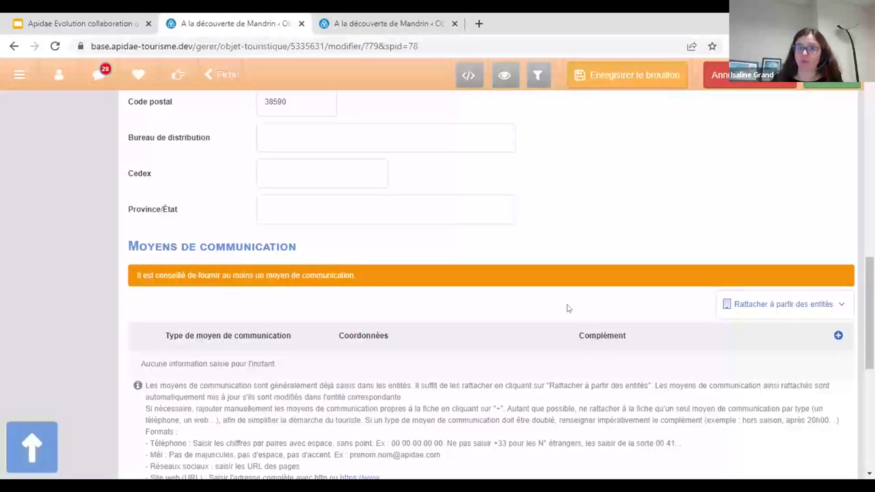
scroll(566, 358, down, 3)
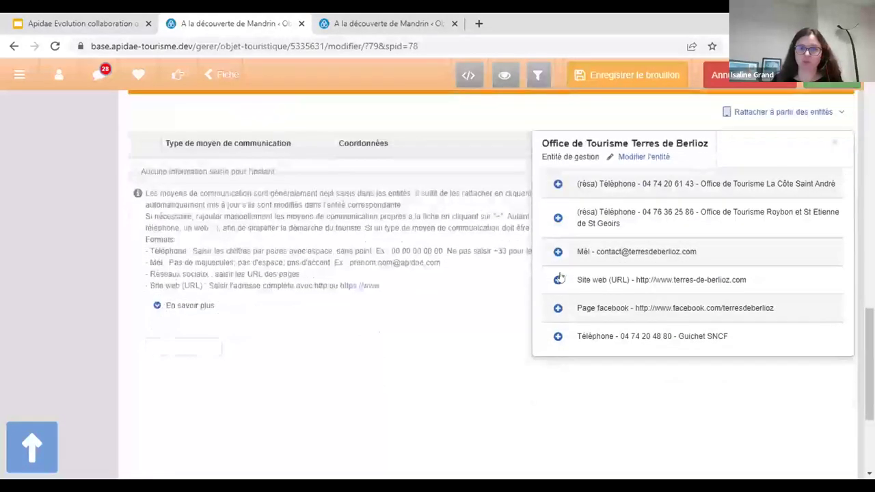
click(558, 252)
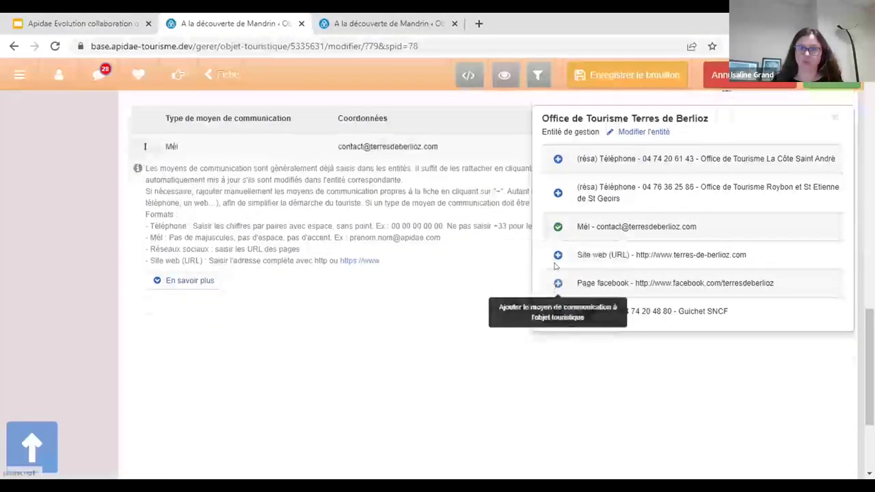
Read the quarantine notice, view the profile of the user who quarantined the record in a separate tab, and return to the record.
scroll(348, 307, up, 15)
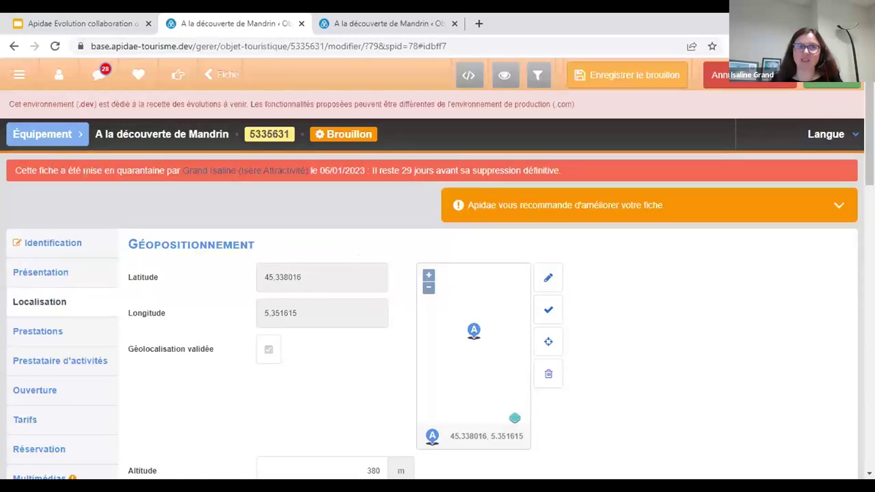
drag(12, 172, 380, 190)
click(375, 191)
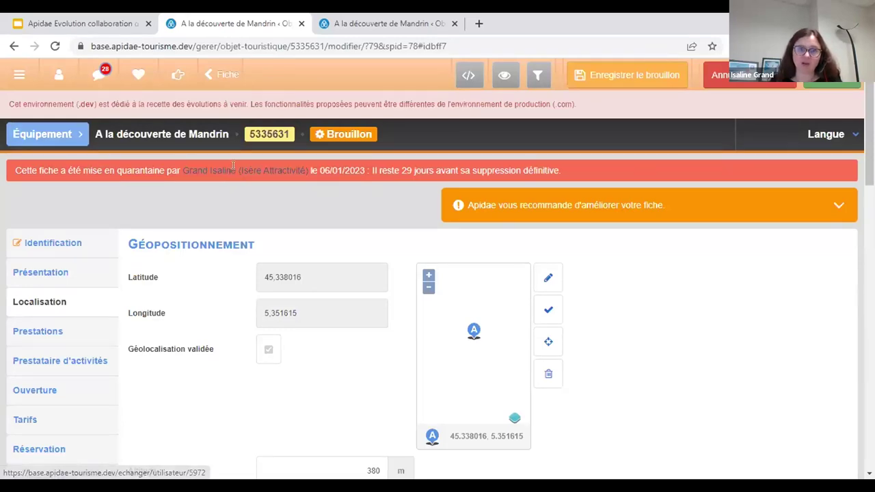
right_click(207, 172)
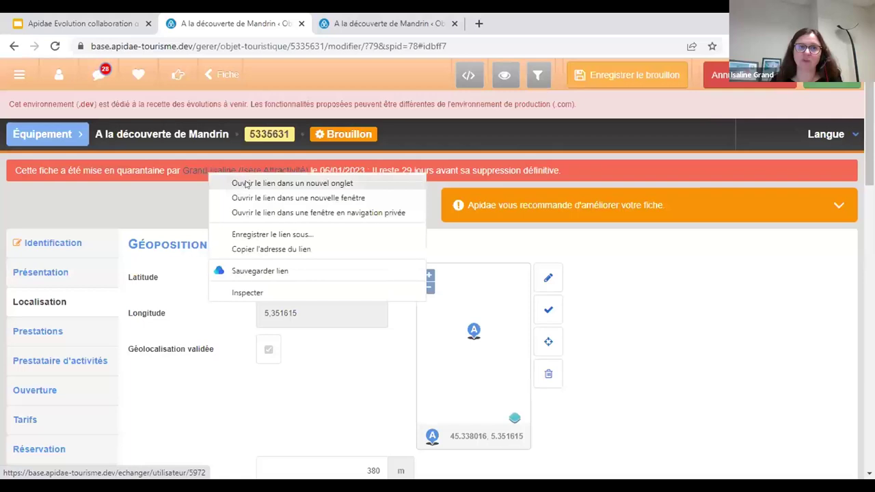
click(241, 183)
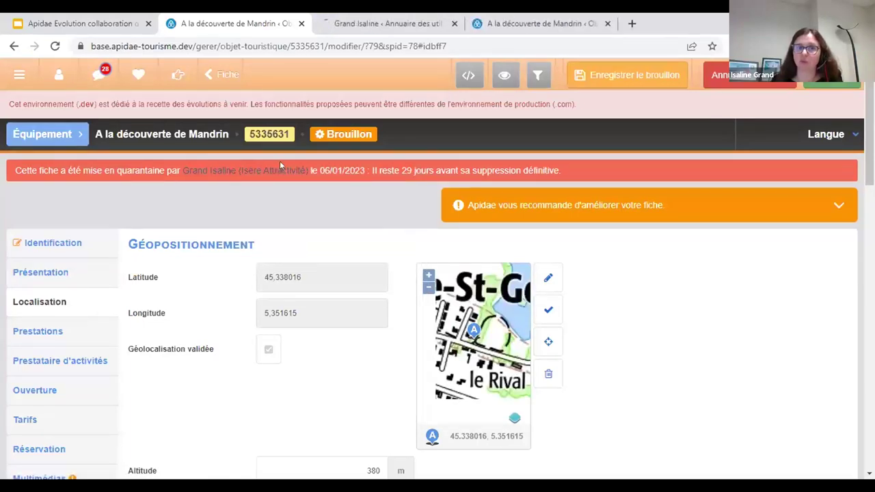
click(344, 24)
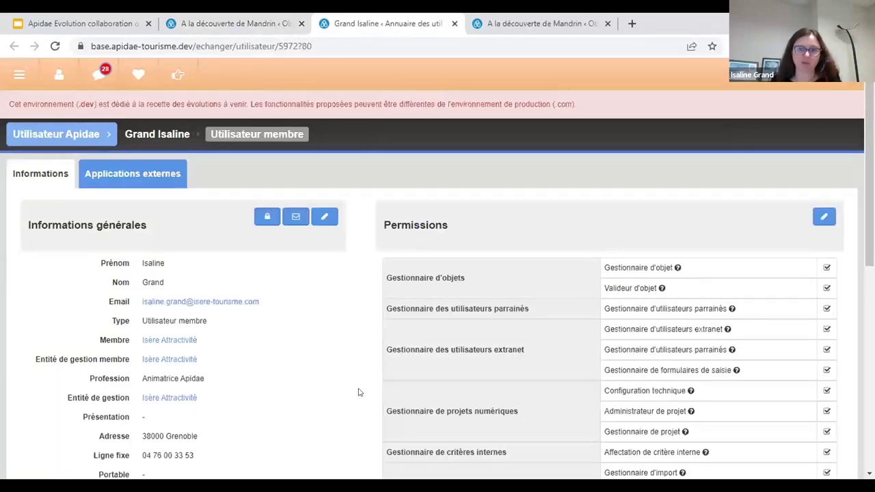
click(233, 24)
Expand Apidae's improvement recommendations for the record and submit the restored record.
click(838, 205)
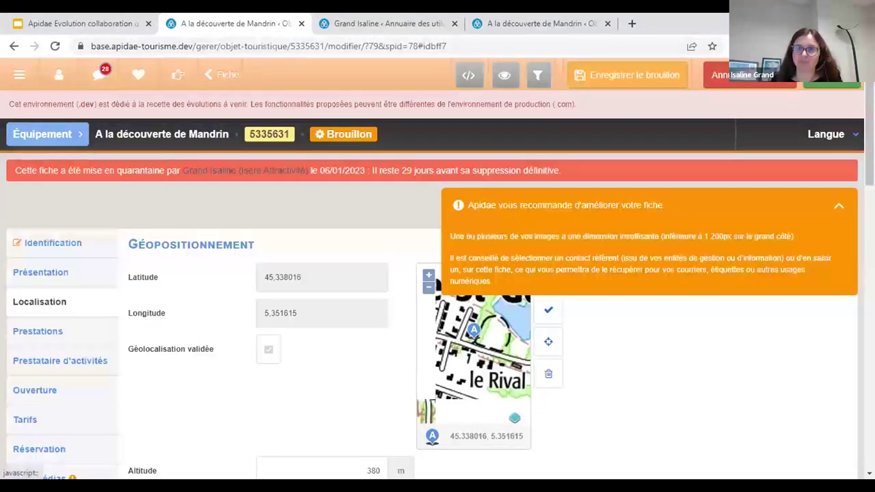
click(831, 84)
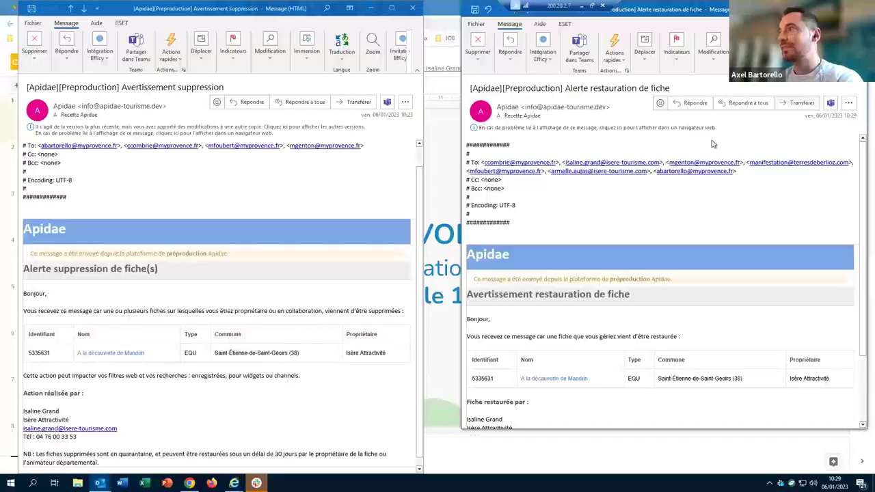
Examine the "Alerte restauration de fiche" e-mail down to the restoration reason, enlarging its window and dismissing the notification.
scroll(668, 143, down, 3)
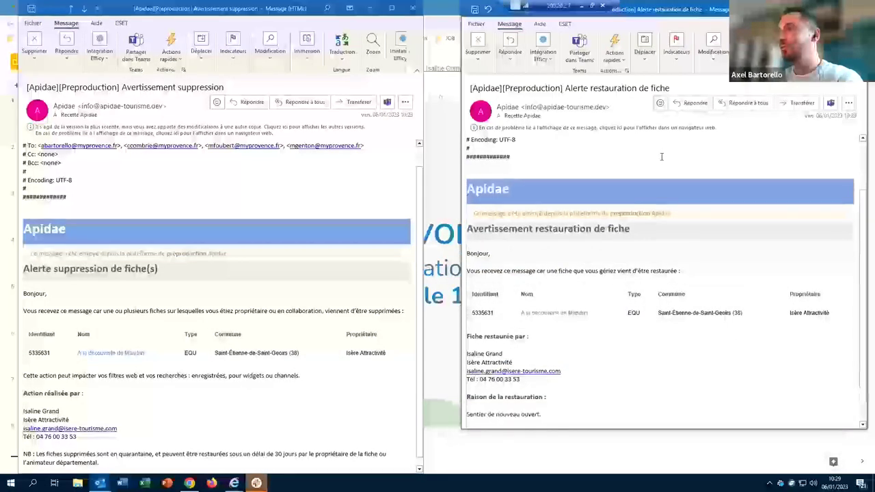
drag(586, 425, 585, 465)
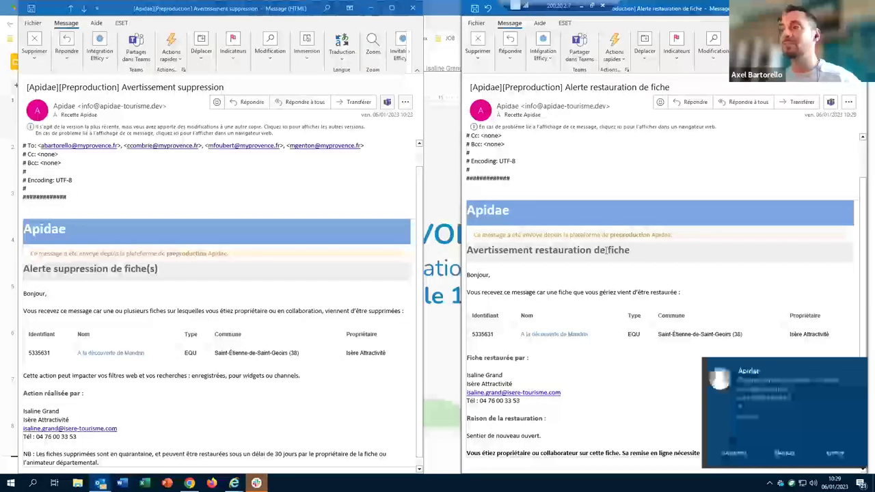
click(858, 368)
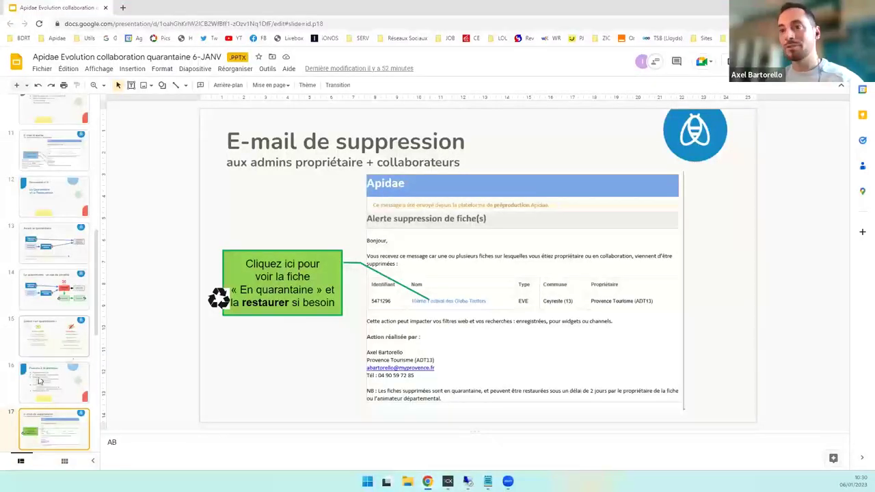
Go to the slide "Qu'est-ce qui est conservé ?" in the presentation and show it full screen.
scroll(54, 395, down, 1)
scroll(53, 395, down, 1)
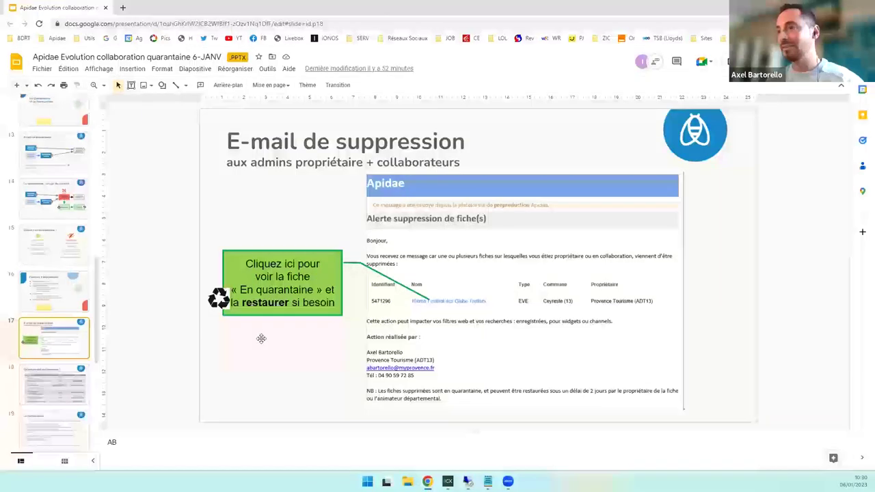
click(77, 369)
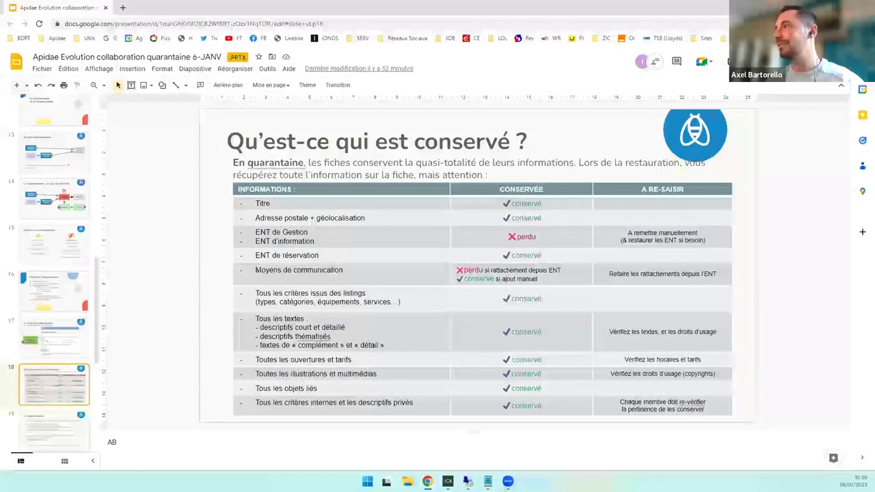
click(743, 63)
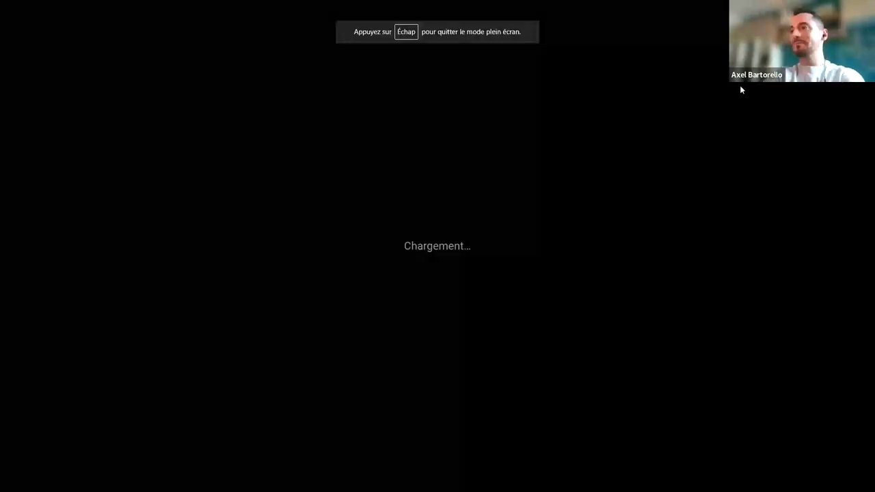
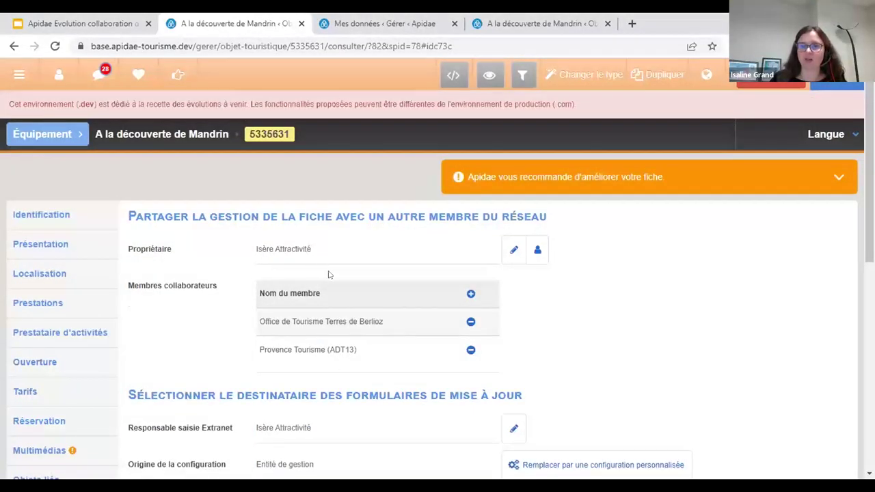
Check the expiration comment in the opening section of the record "A la découverte de Mandrin".
click(31, 365)
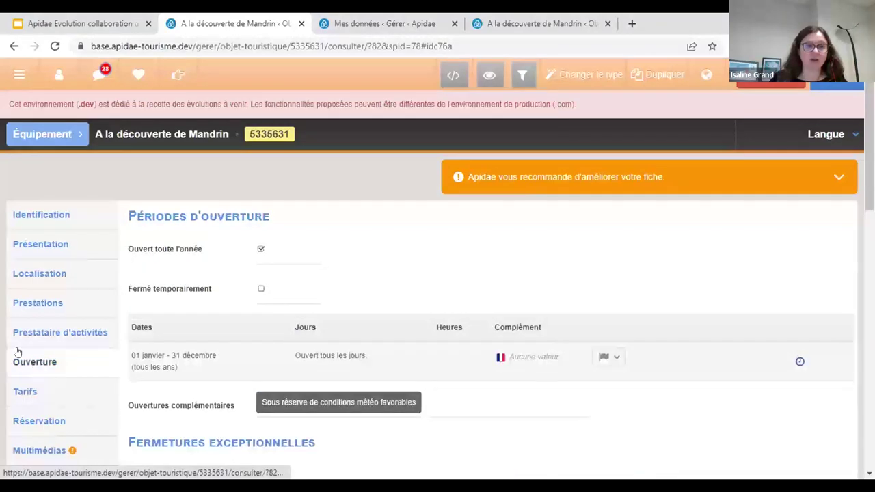
scroll(369, 370, down, 1)
scroll(370, 370, down, 8)
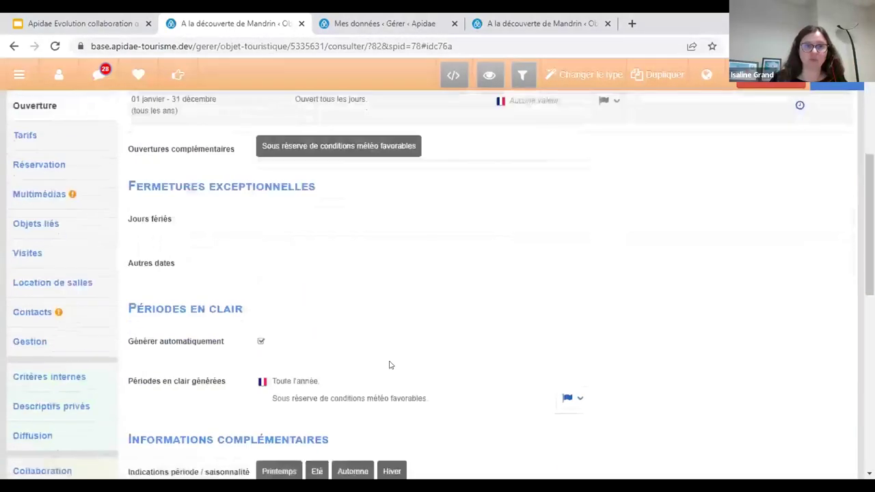
drag(257, 311, 249, 328)
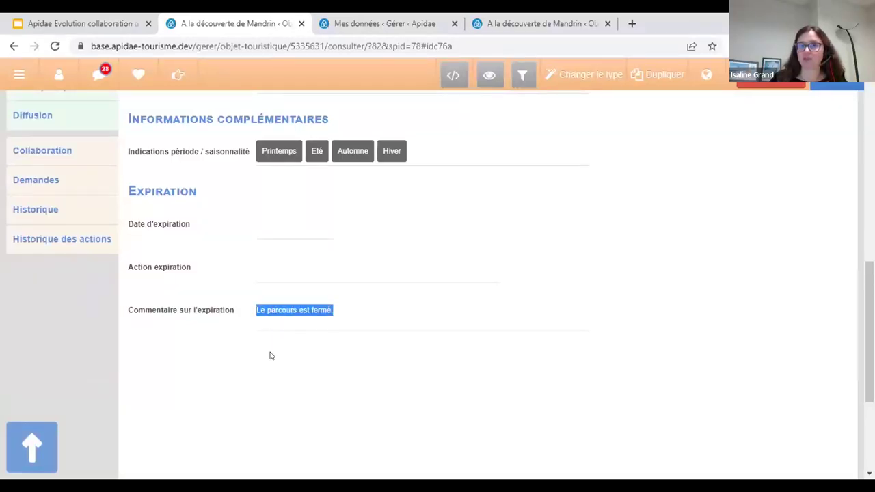
click(270, 356)
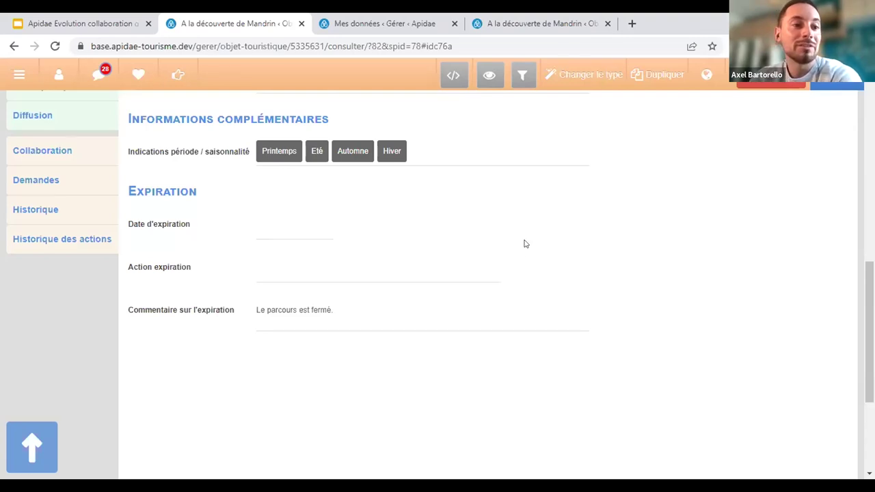
Open the member administration and sign in to Apidae with the account login and password.
click(21, 73)
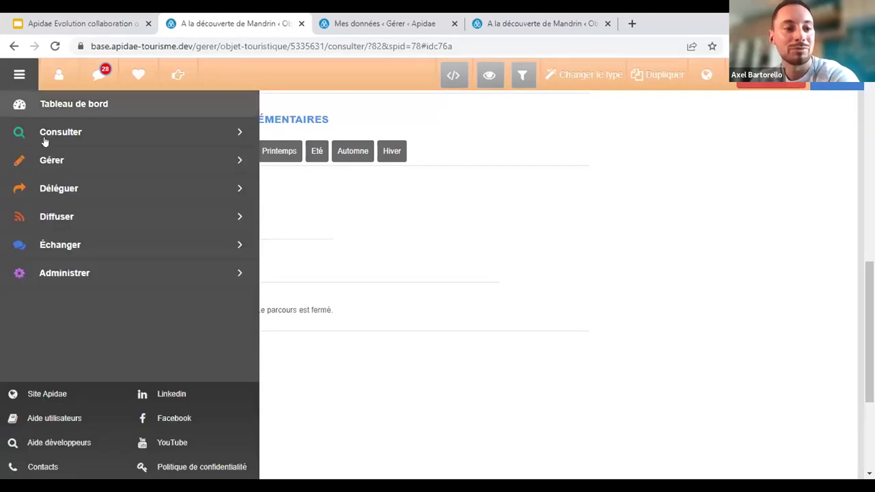
click(64, 273)
click(65, 219)
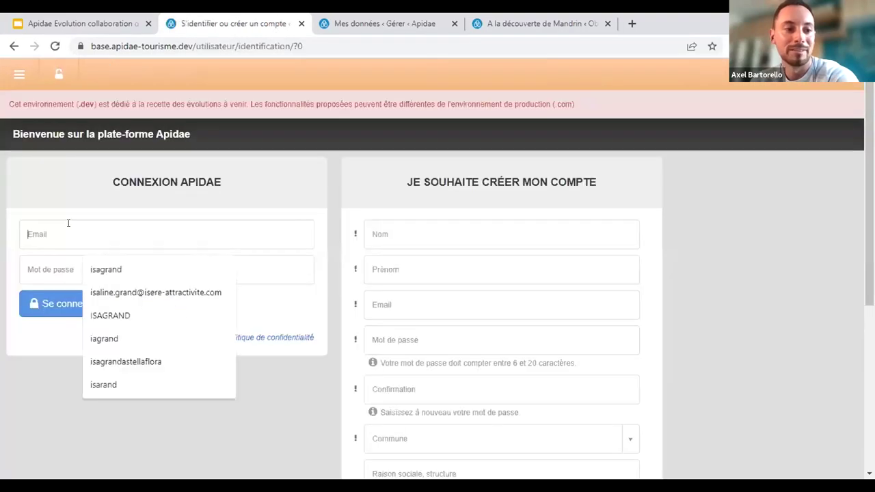
click(104, 269)
click(88, 266)
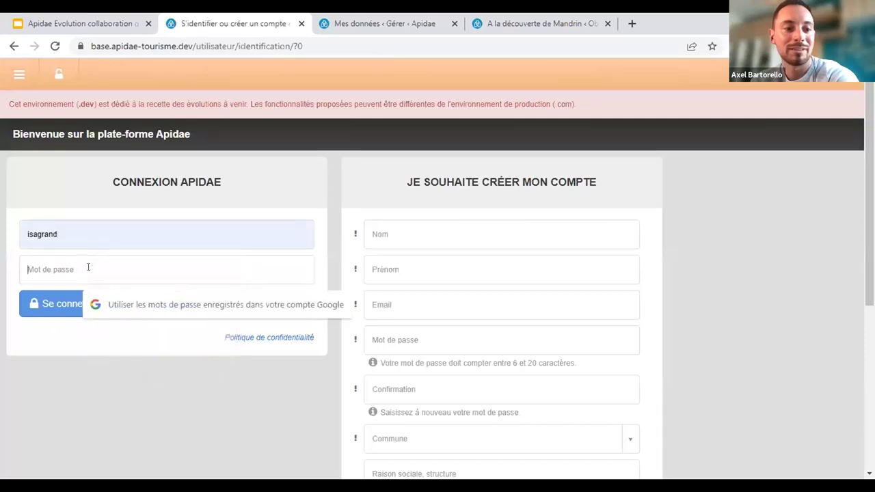
text(•••••••••••)
key(Return)
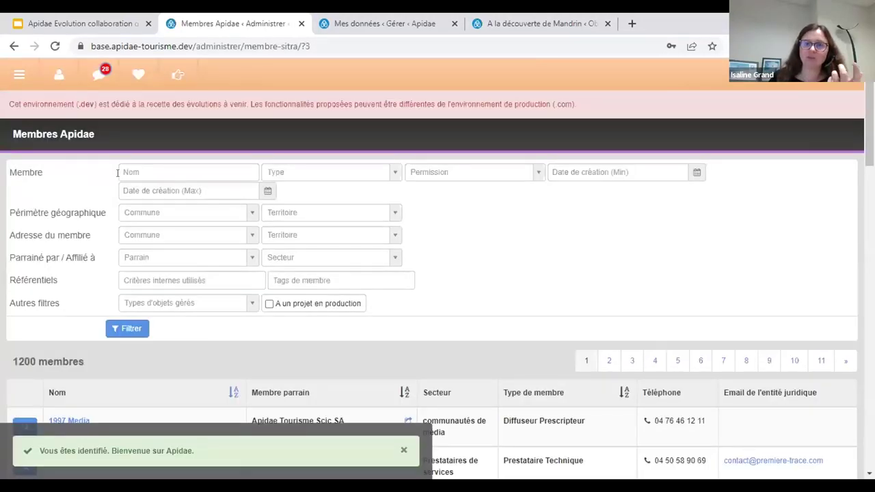
Filter the Apidae members by the name "isère attractivité".
click(147, 173)
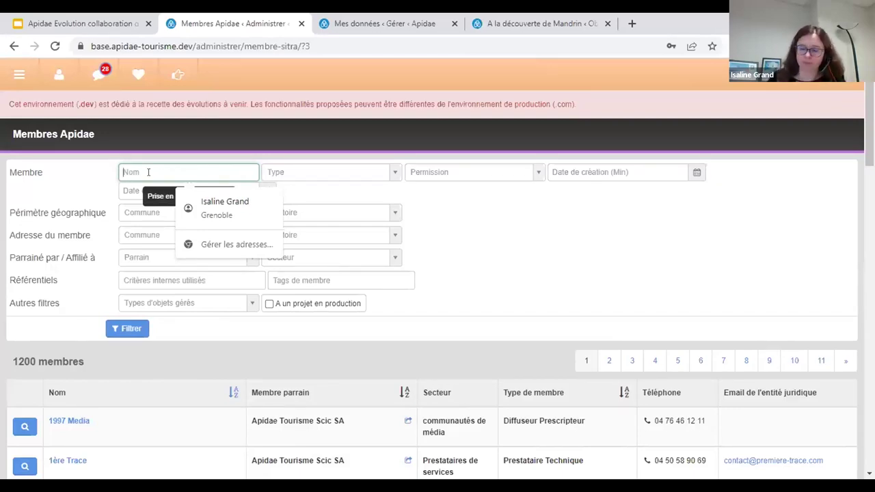
text(IS7R)
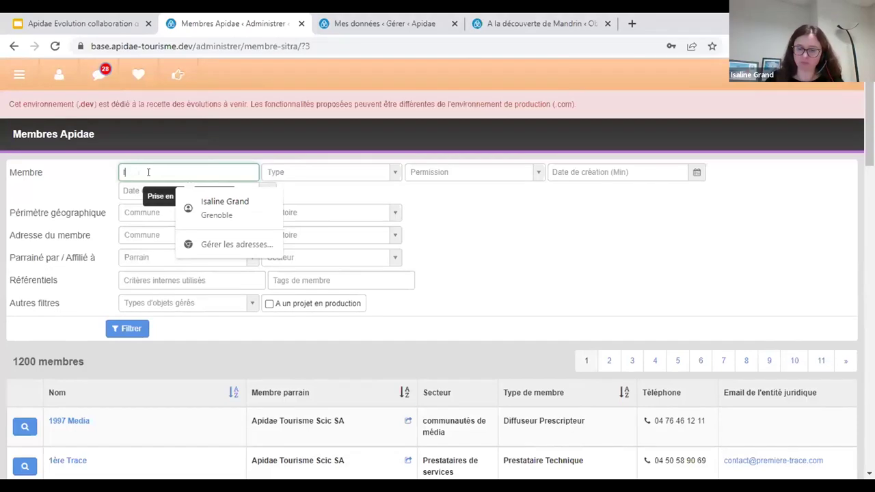
key(BackSpace)
key(BackSpace)
key(BackSpace)
key(BackSpace)
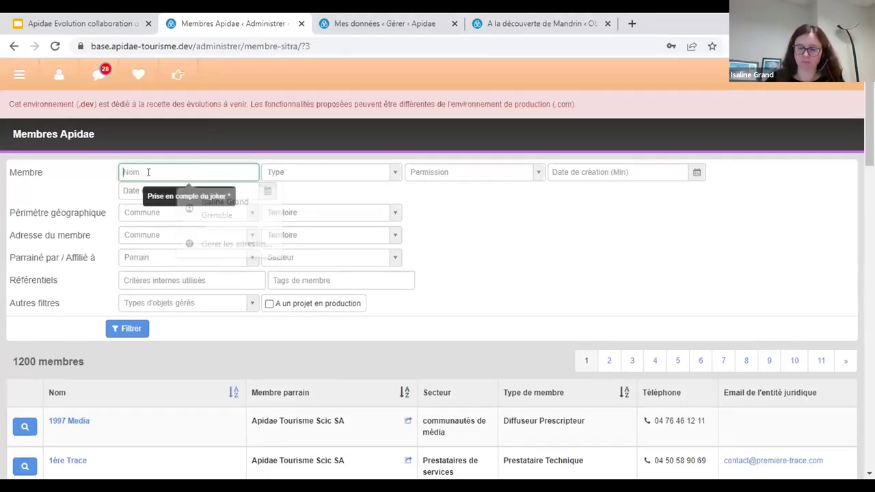
text(Is)
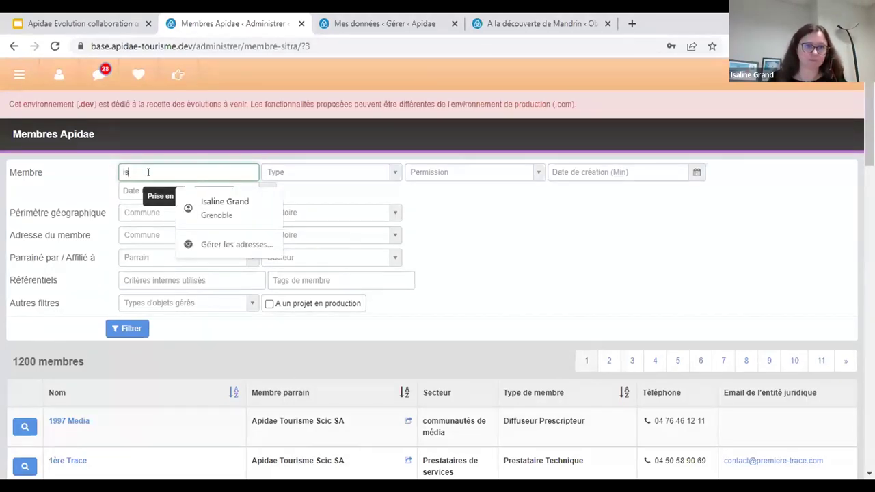
text(ère attractivité)
click(112, 328)
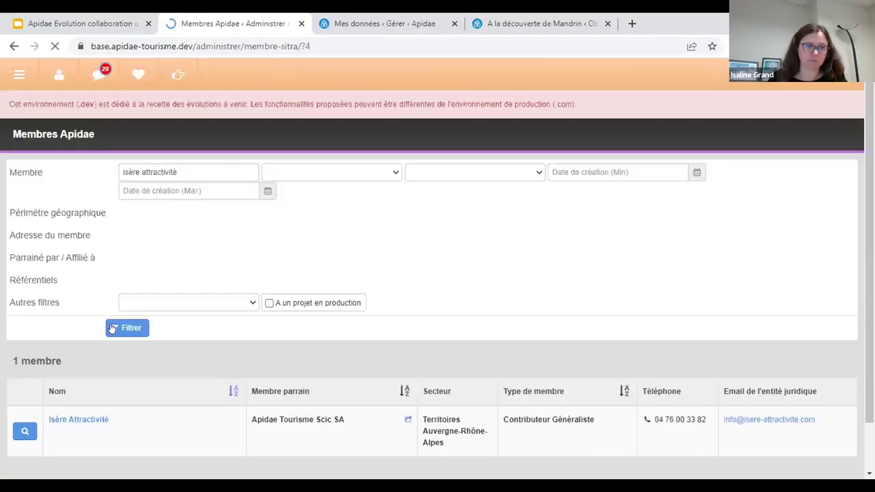
Open the member Isère Attractivité and look through its list of users.
click(96, 420)
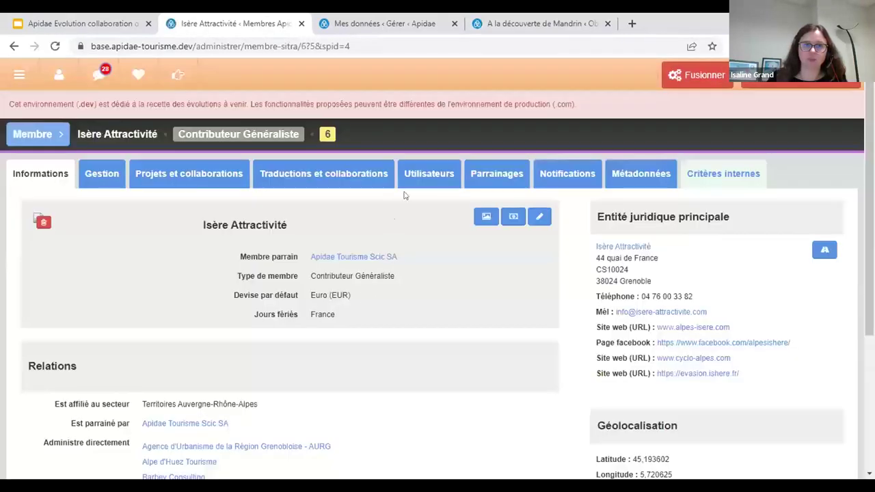
click(420, 179)
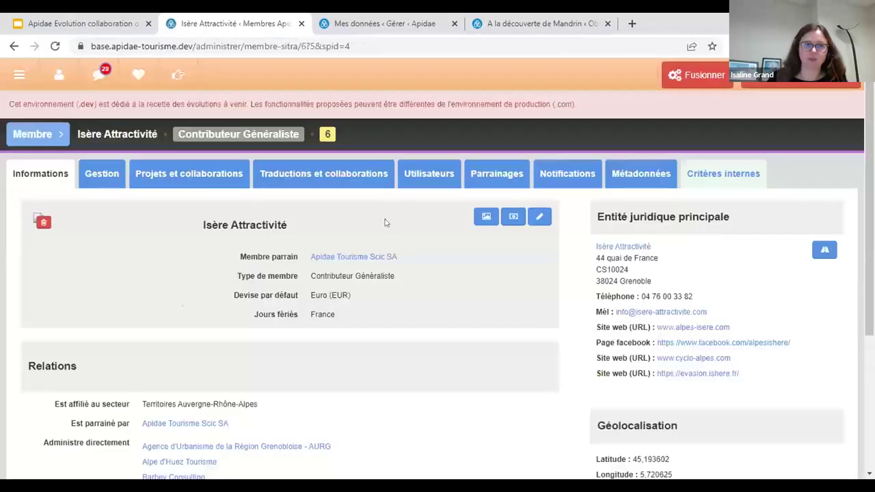
scroll(148, 335, down, 2)
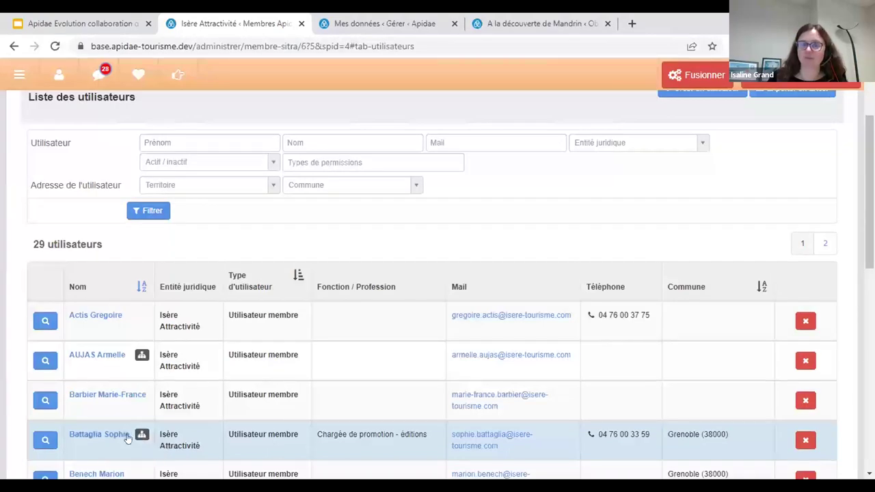
scroll(140, 355, up, 2)
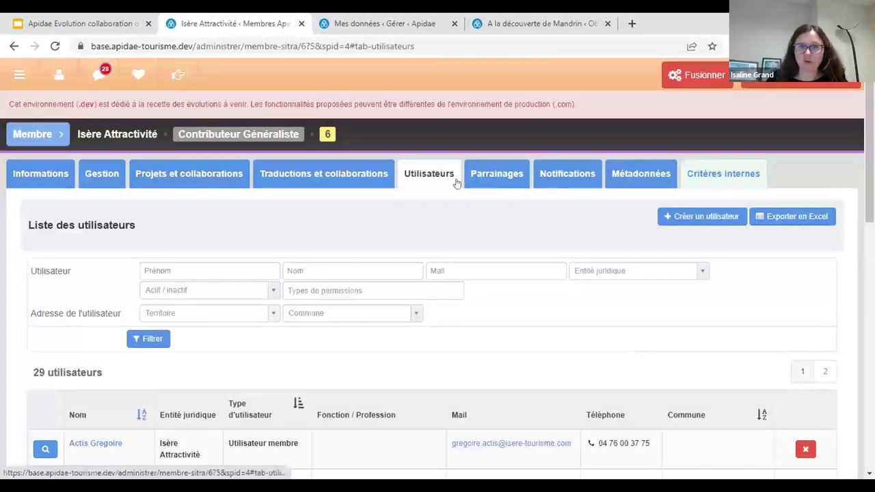
Examine the notification lists of the member Isère Attractivité for API export and tourist-object management.
click(552, 167)
scroll(649, 310, down, 3)
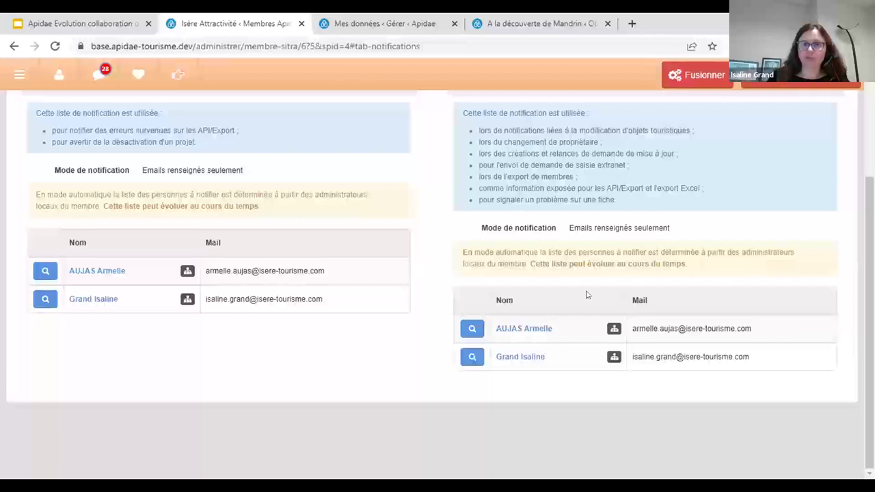
scroll(566, 219, up, 1)
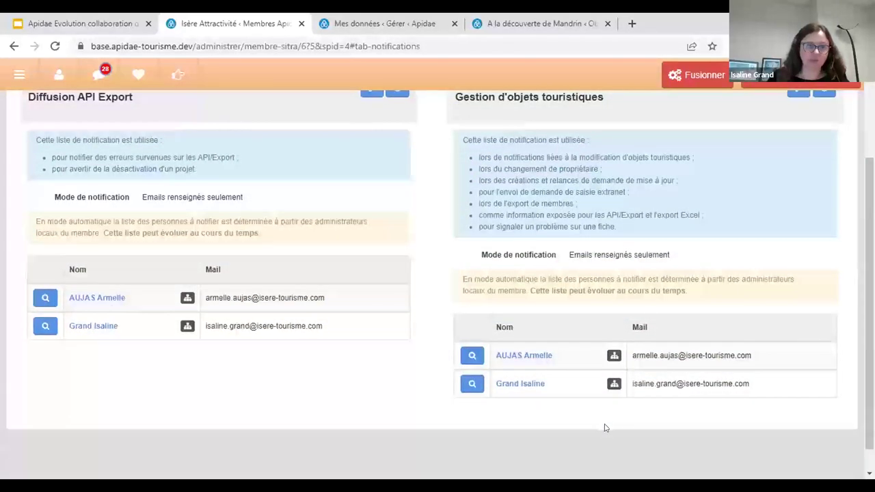
scroll(577, 357, up, 3)
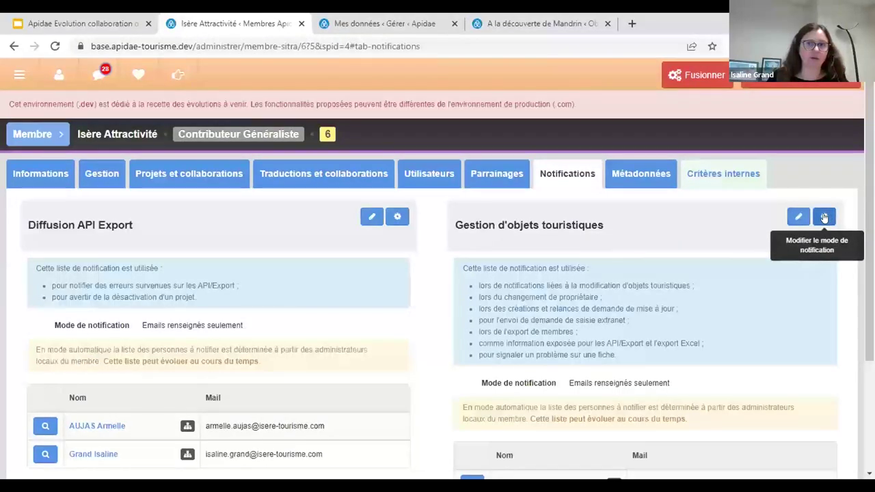
Set the notification mode for "Gestion d'objets touristiques" to "Emails renseignés seulement" and save it.
click(824, 218)
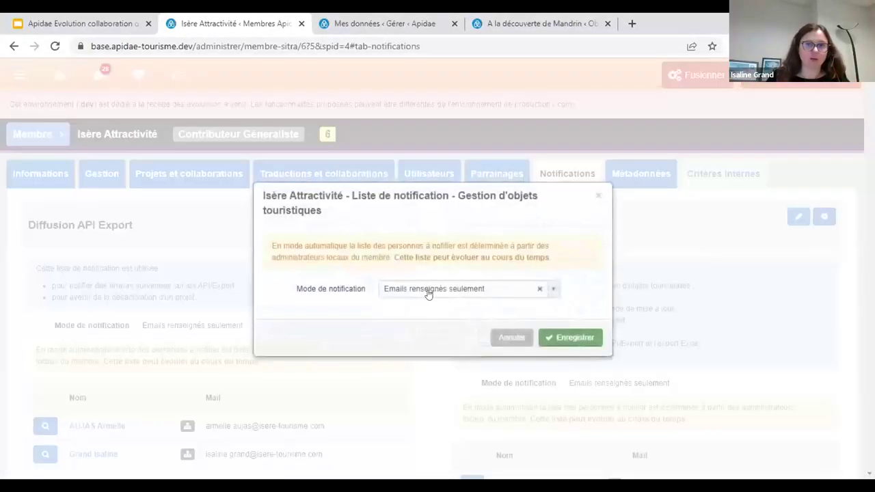
click(431, 291)
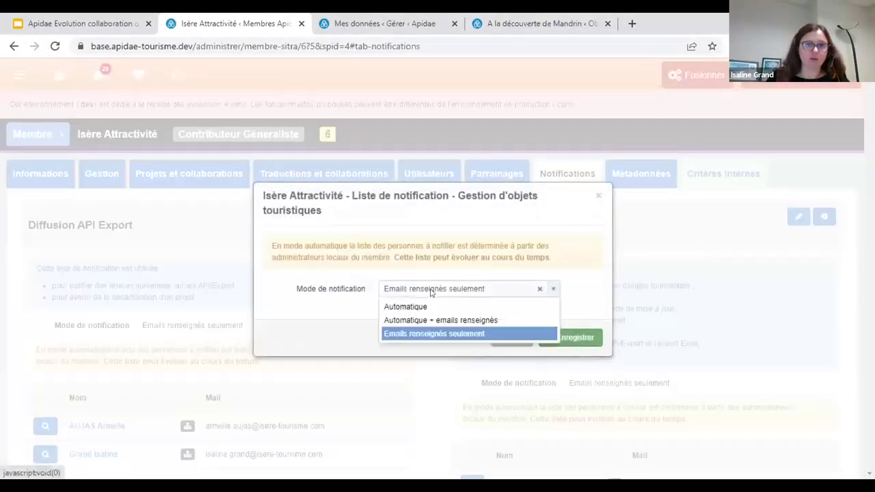
click(415, 337)
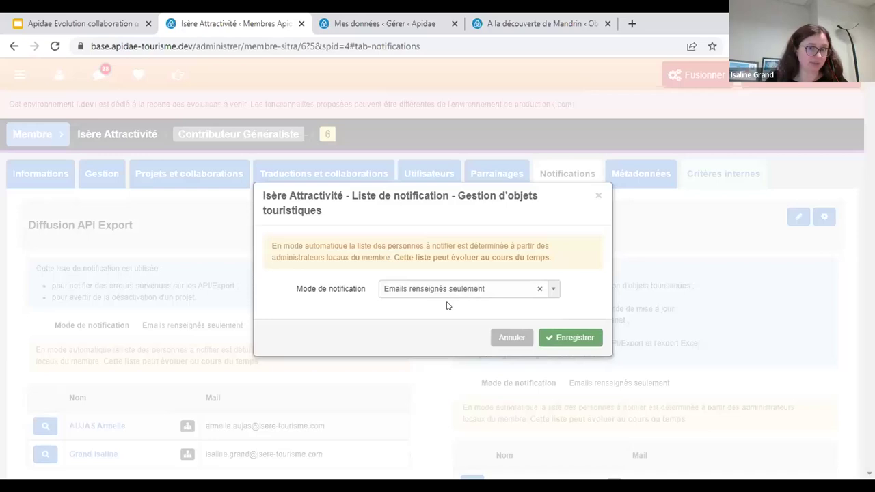
click(551, 338)
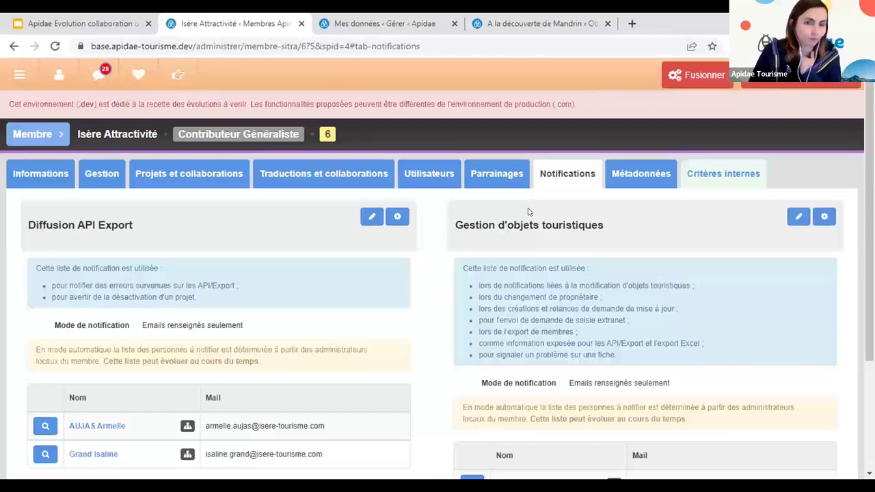
Start a new advanced search and add a publication-status criterion for "En quarantaine" only, without "Publié".
click(19, 74)
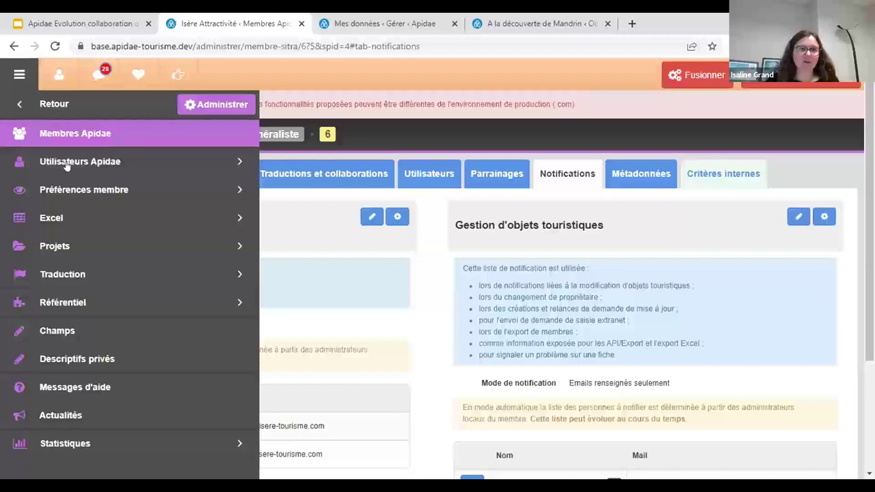
click(65, 161)
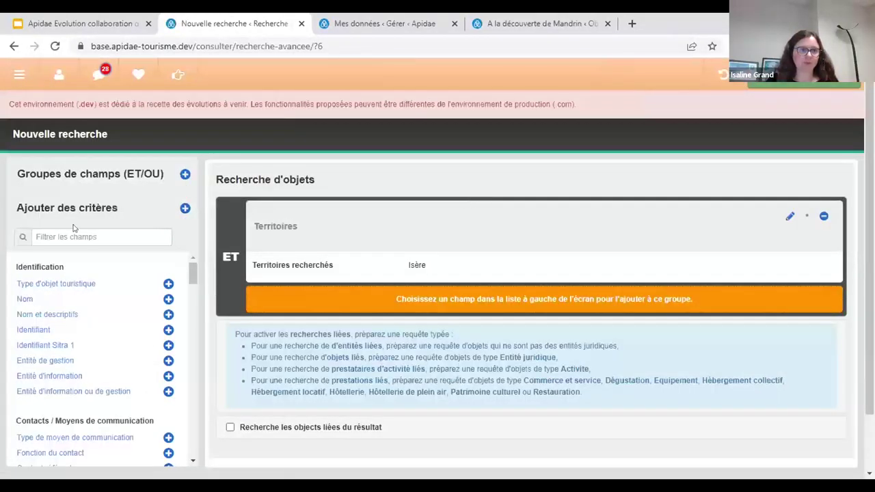
click(114, 243)
text(stat)
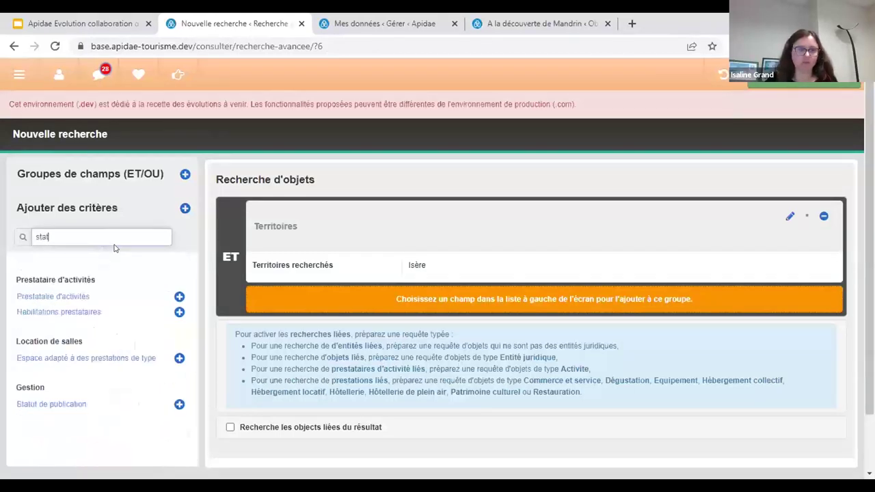
click(87, 406)
click(479, 211)
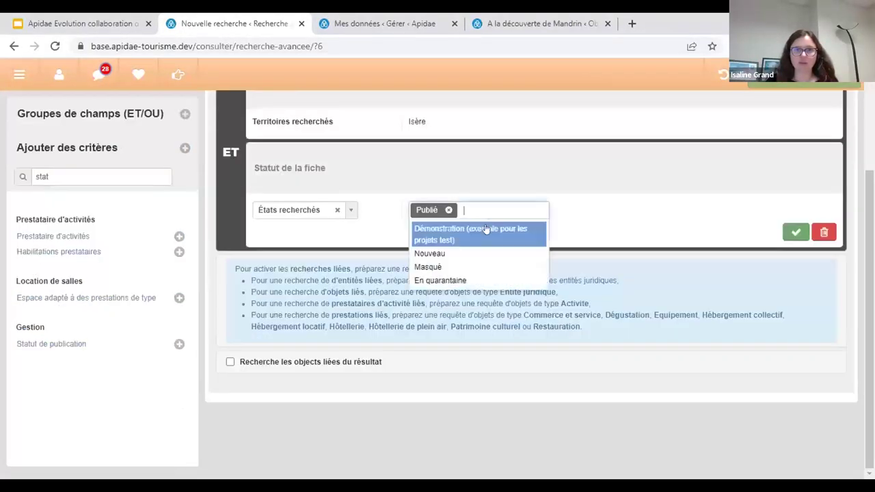
click(457, 277)
click(447, 203)
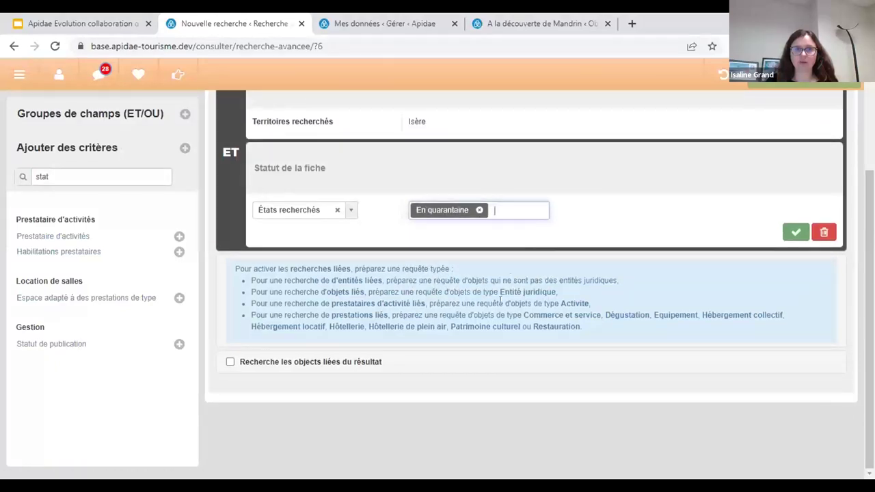
scroll(565, 275, up, 2)
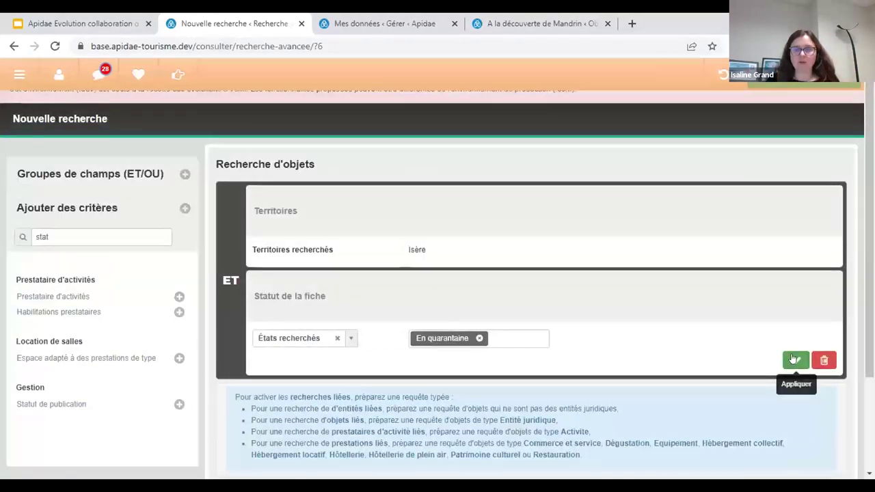
click(796, 358)
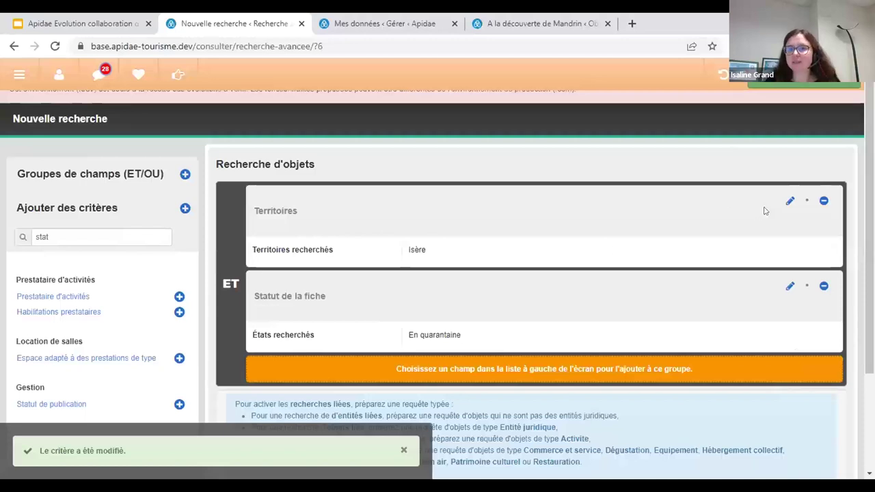
Change the searched territory from Isère to Bouches du Rhône and apply the criterion.
click(786, 203)
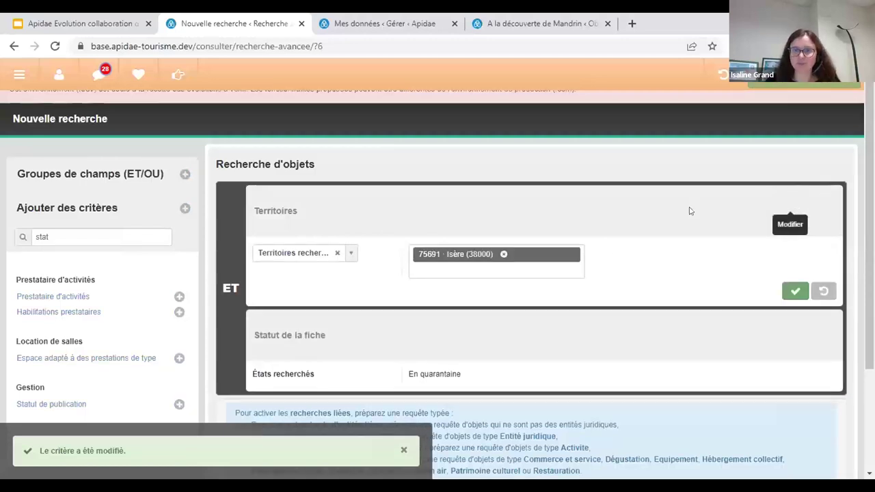
click(441, 255)
text(bouches)
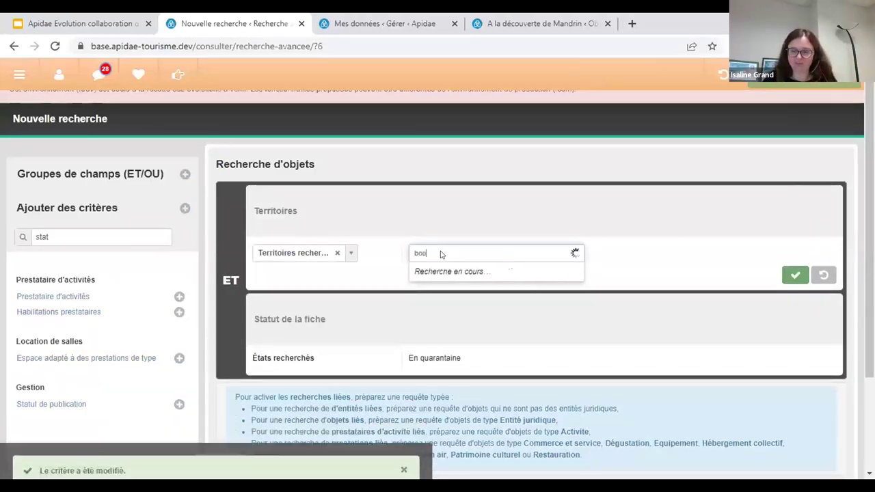
click(455, 270)
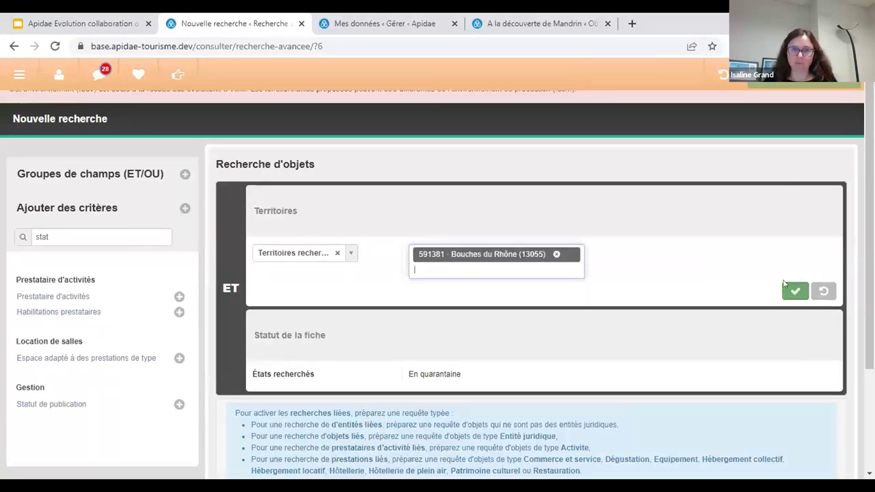
click(794, 291)
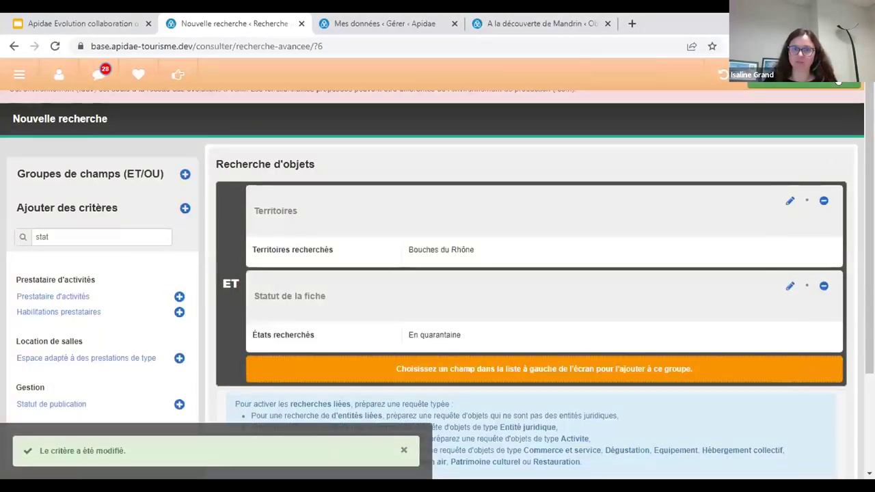
Run the search and open the quarantined legal-entity record A.D.R.E.V. in Venelles.
click(838, 81)
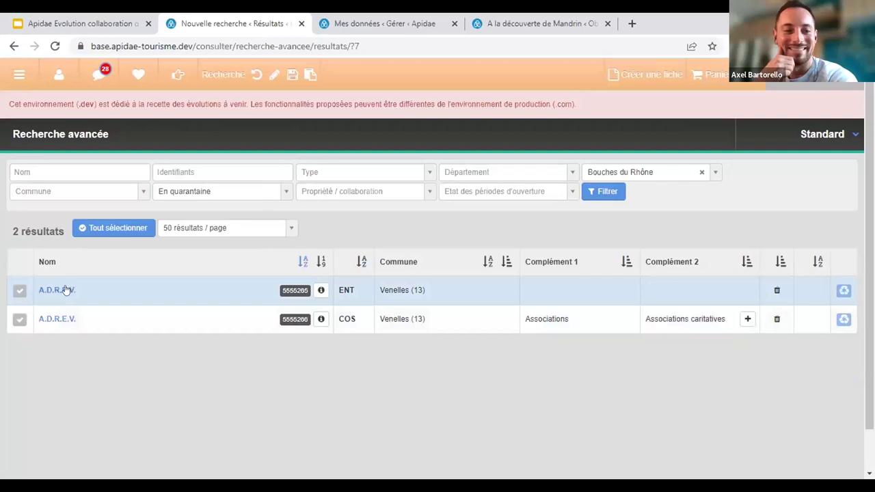
click(65, 290)
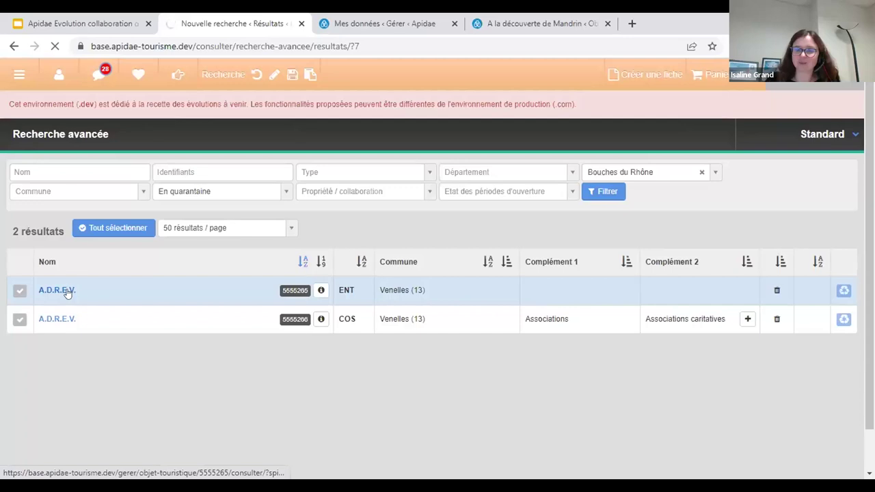
click(67, 291)
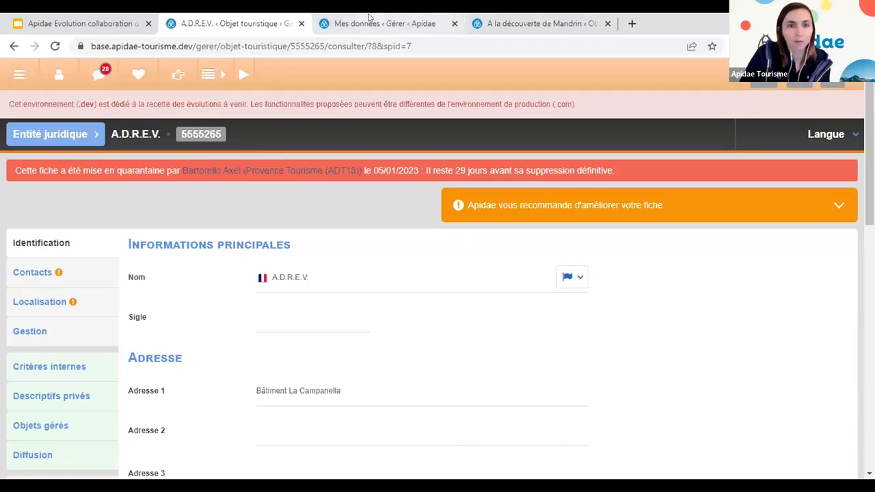
mouse_move(369, 16)
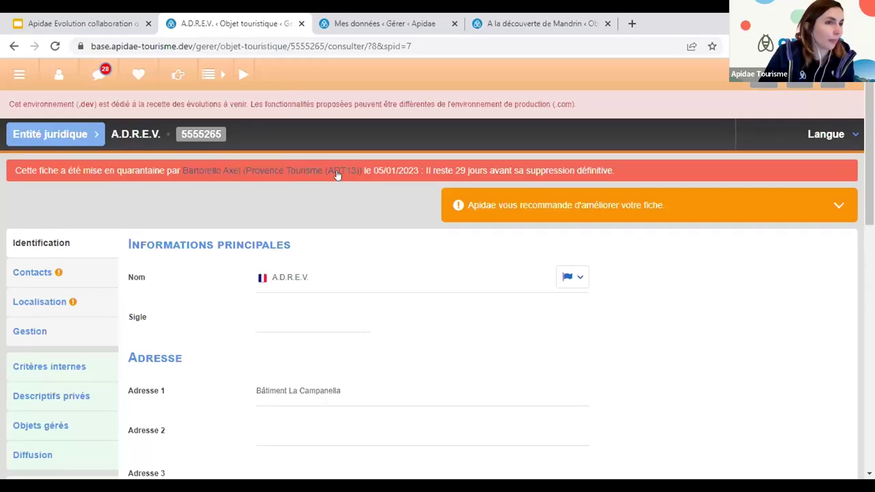
Open the user management page in the Apidae administration.
click(22, 72)
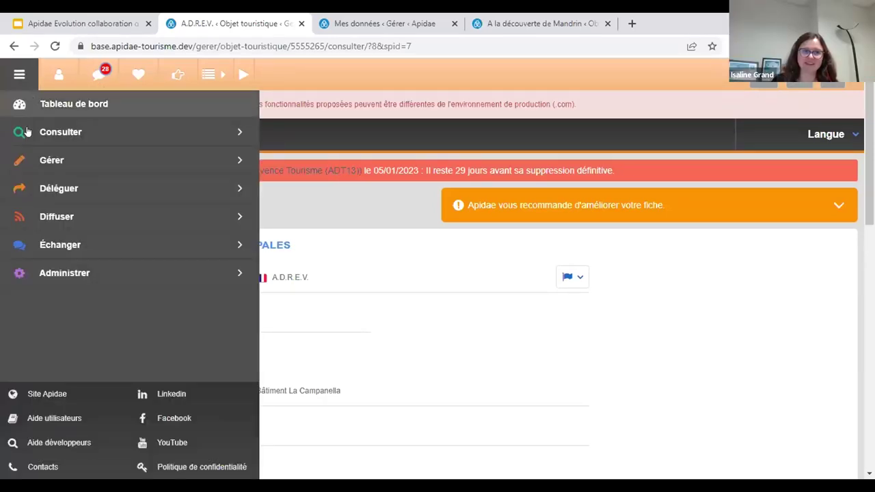
click(64, 273)
click(34, 161)
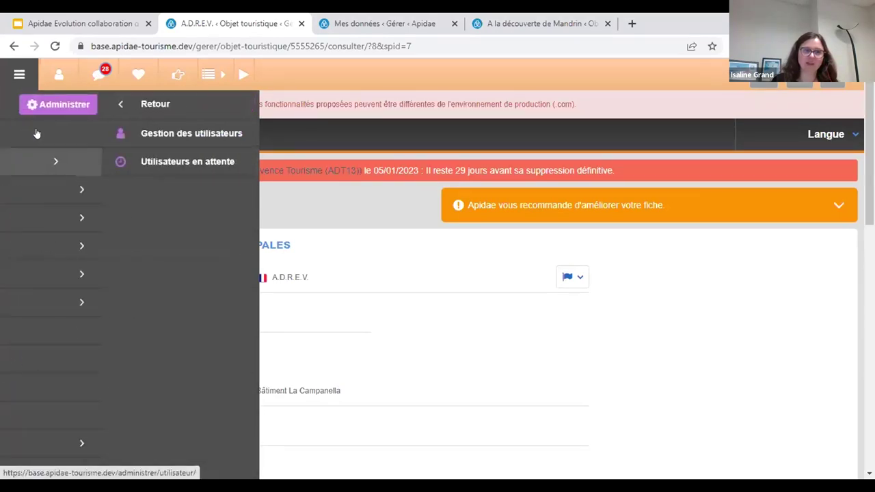
click(49, 132)
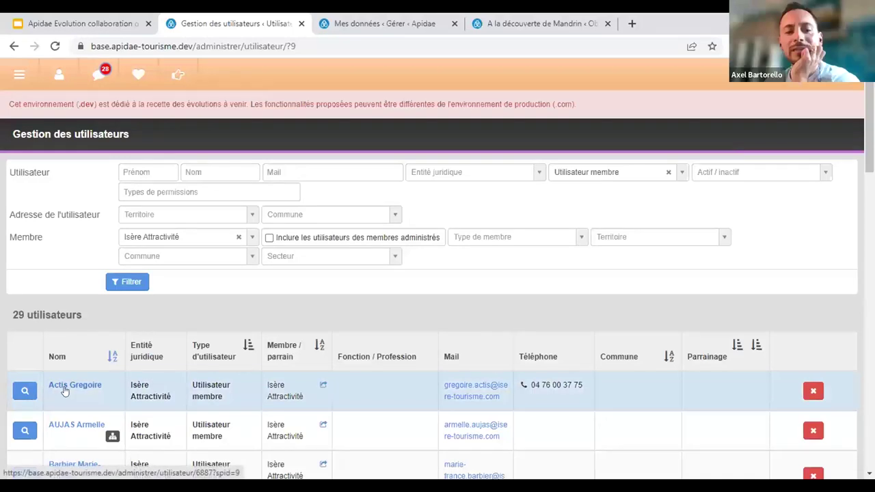
Open the signed-in account's own profile and look through its general information and permissions.
click(65, 82)
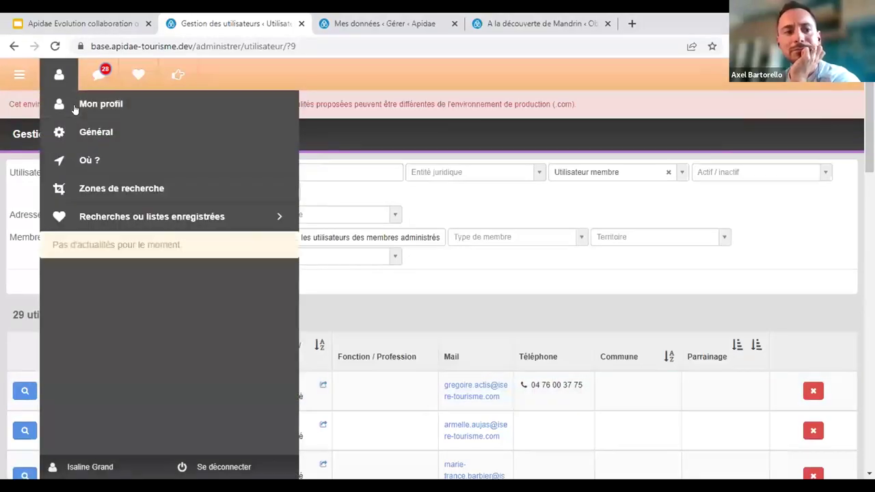
click(71, 103)
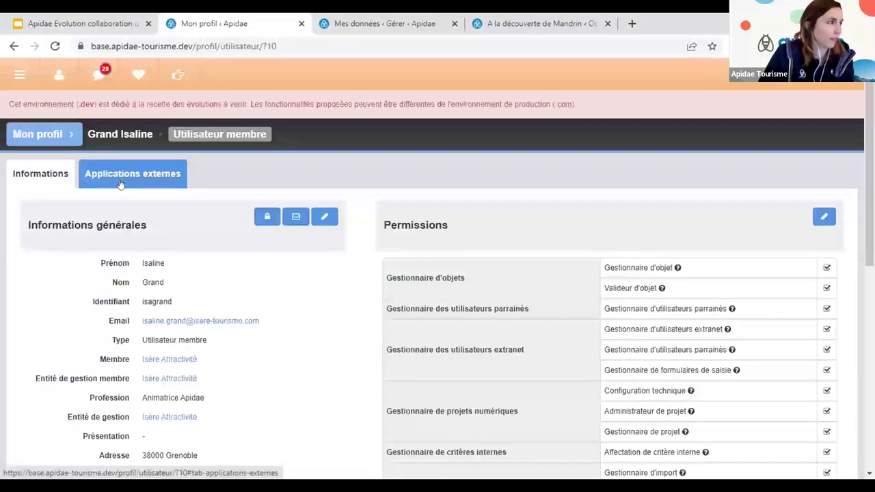
scroll(123, 178, down, 4)
scroll(137, 220, up, 3)
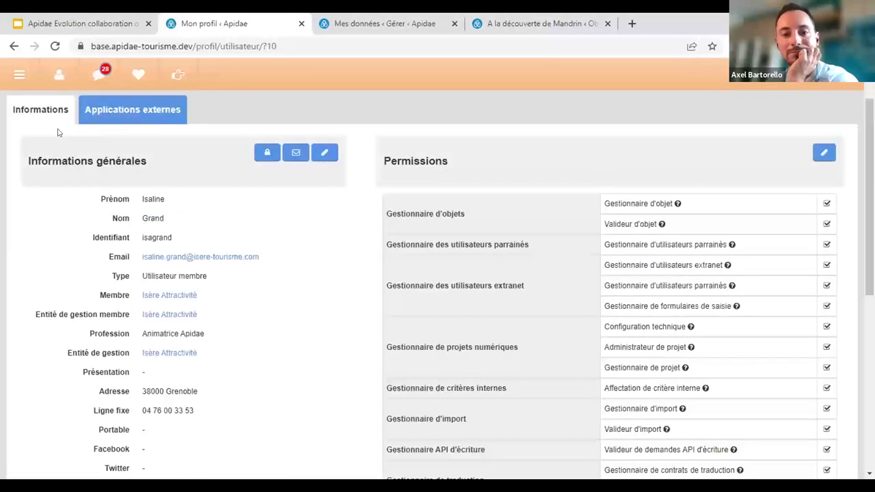
scroll(58, 127, up, 1)
Reopen the own profile and examine its permissions table, including the "Admin local" right under Administration.
click(59, 75)
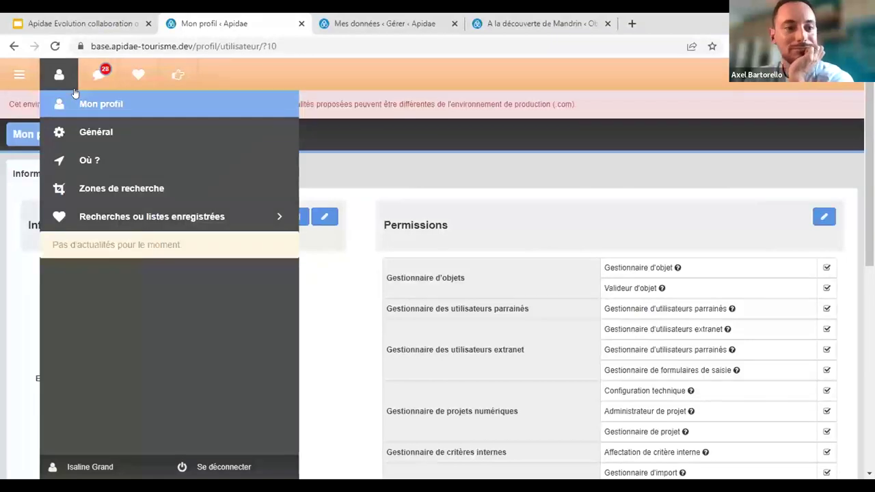
click(92, 103)
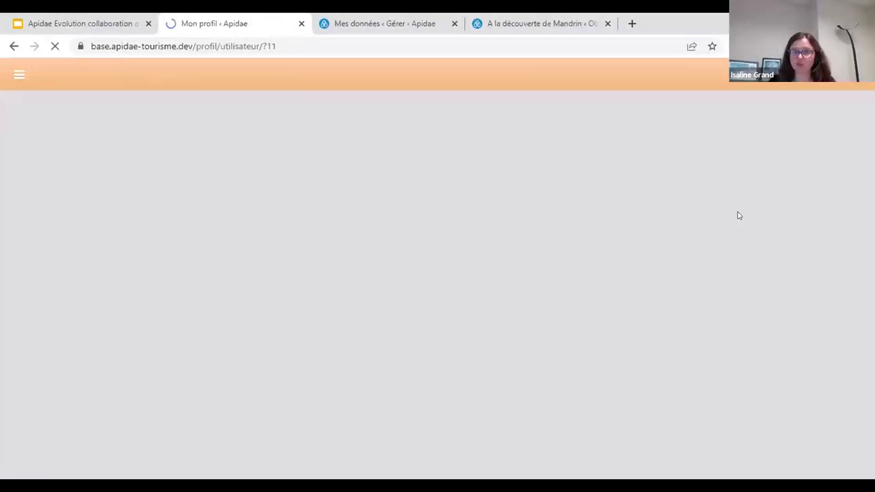
scroll(736, 244, down, 8)
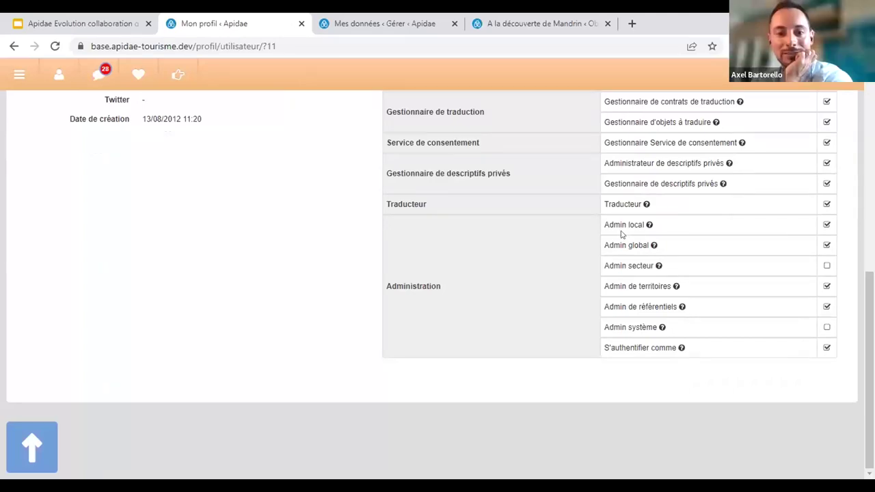
drag(670, 225, 841, 225)
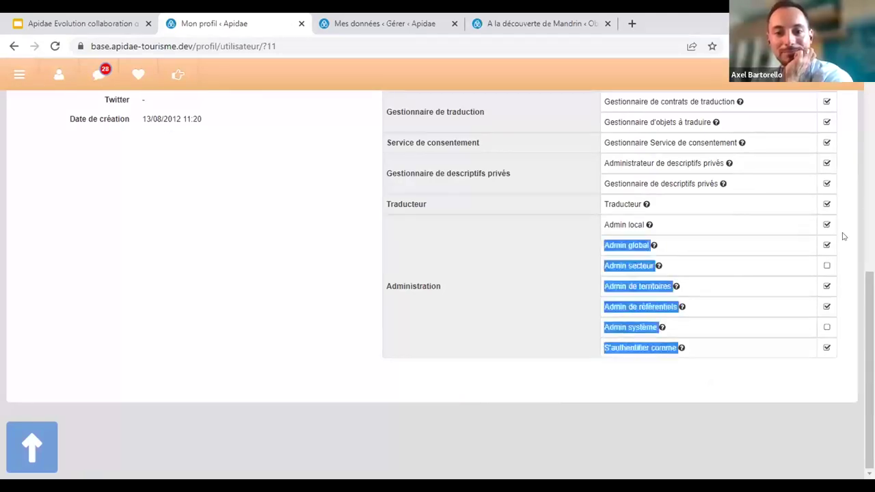
click(842, 232)
scroll(784, 323, up, 4)
scroll(785, 323, up, 3)
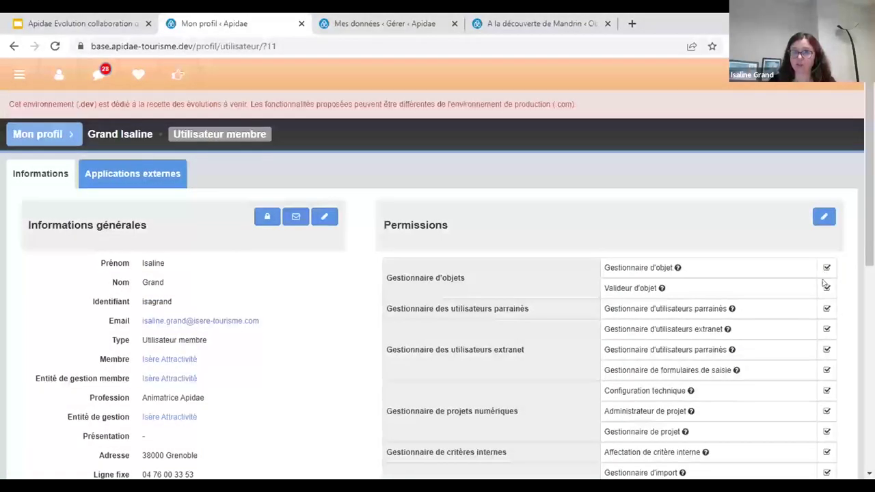
scroll(824, 331, down, 2)
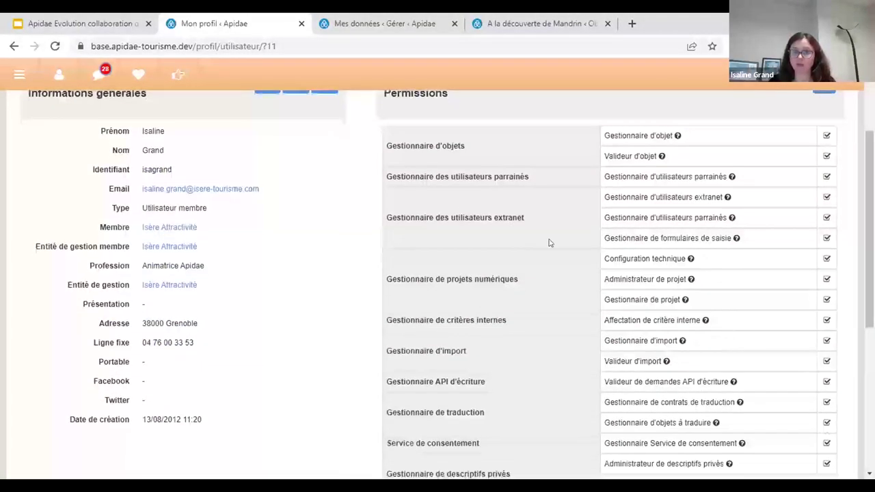
scroll(550, 243, down, 2)
scroll(271, 273, up, 3)
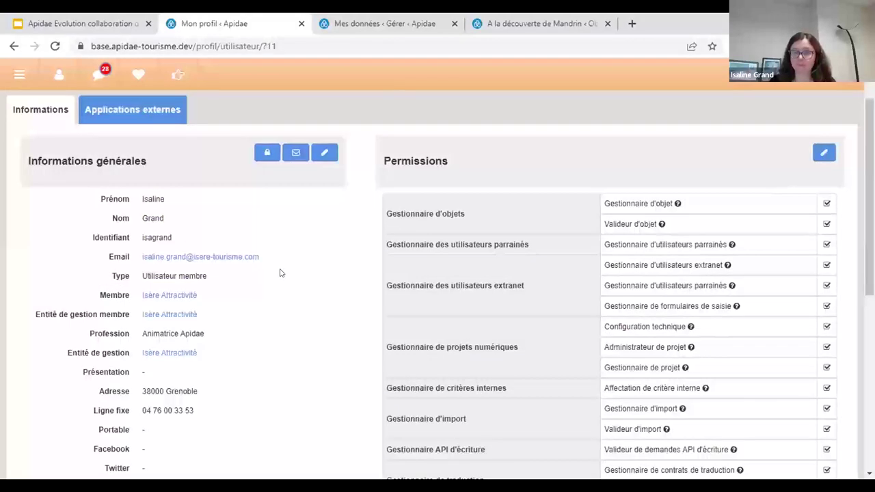
click(15, 77)
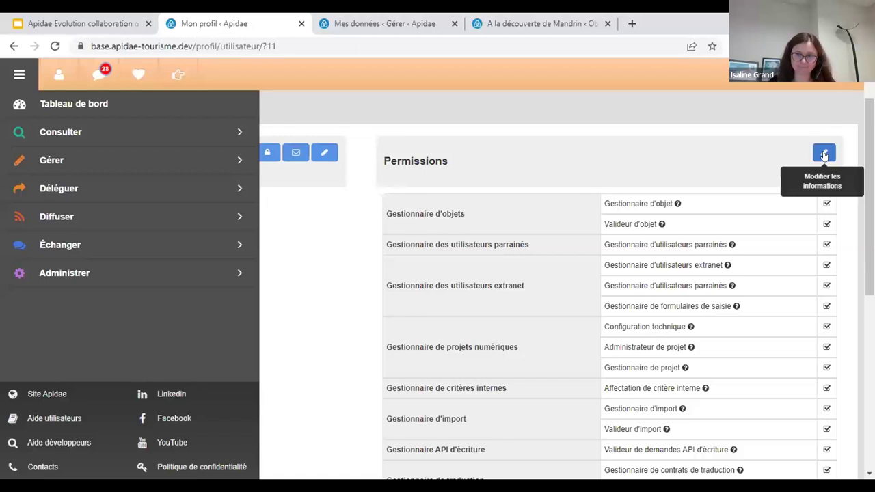
click(318, 233)
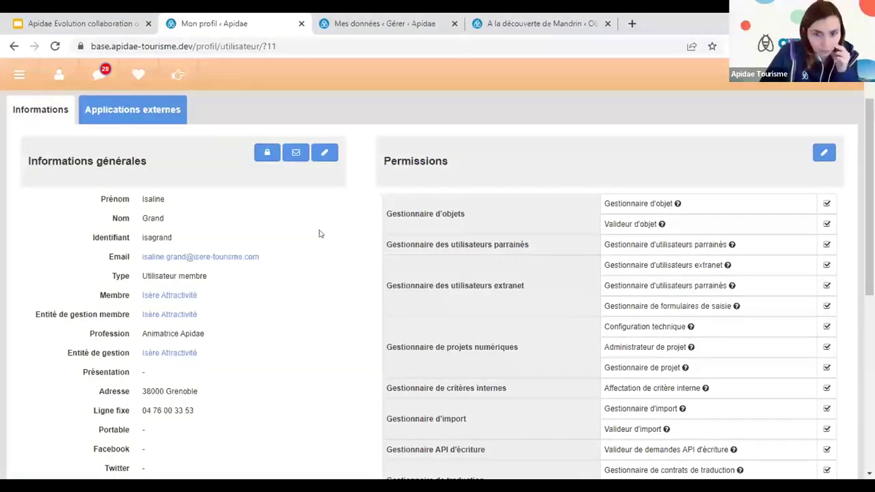
scroll(319, 234, up, 1)
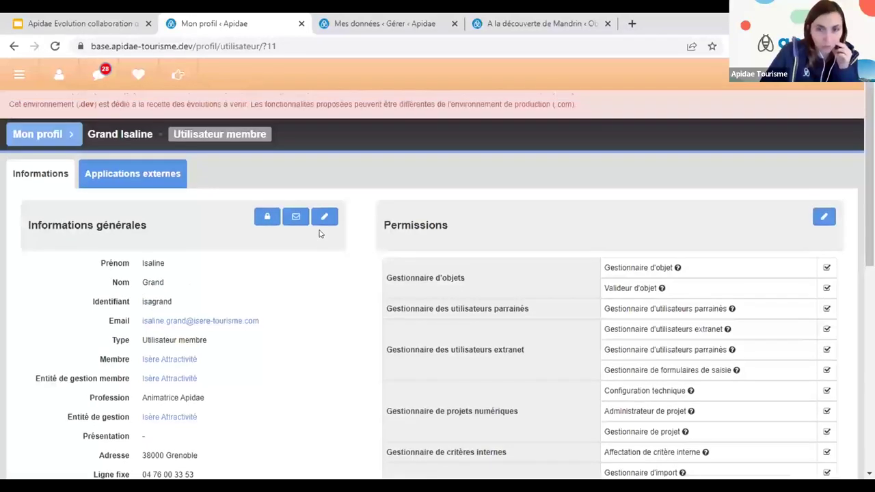
Open the Apidae members page in the administration area.
click(19, 73)
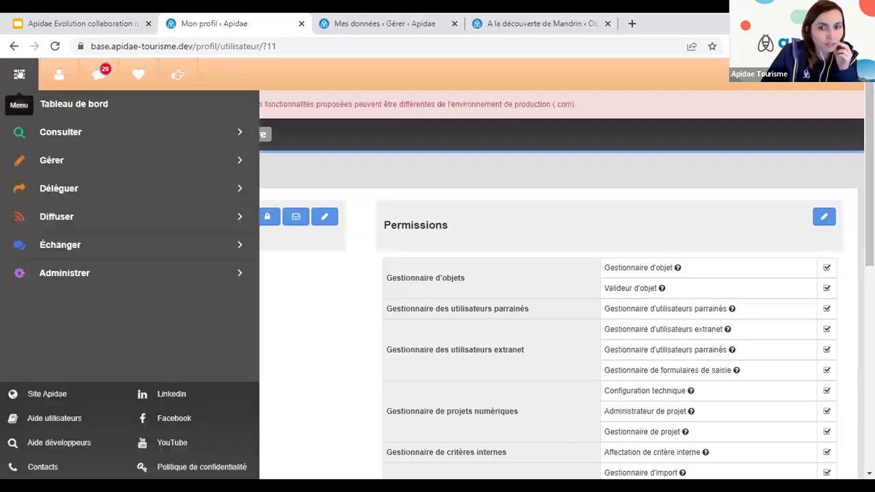
click(83, 272)
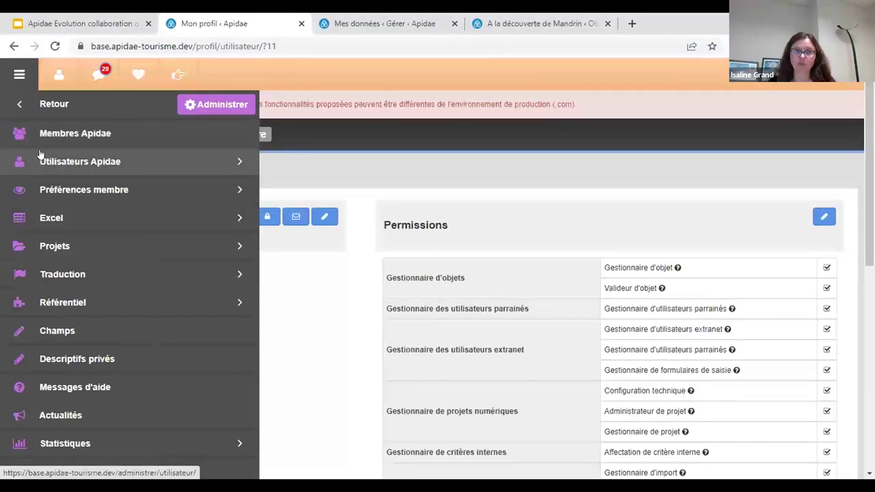
click(45, 133)
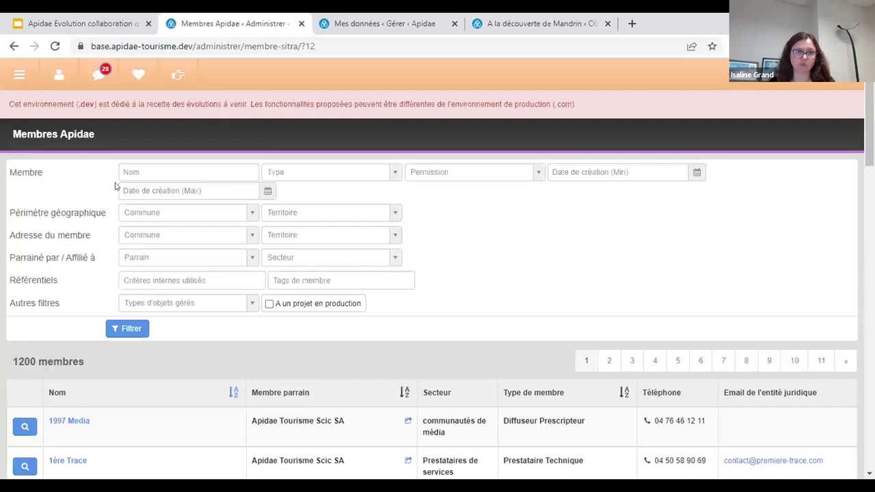
Filter the members by the name "isère attractivité" and open the Isère Attractivité member record.
click(131, 168)
text(la)
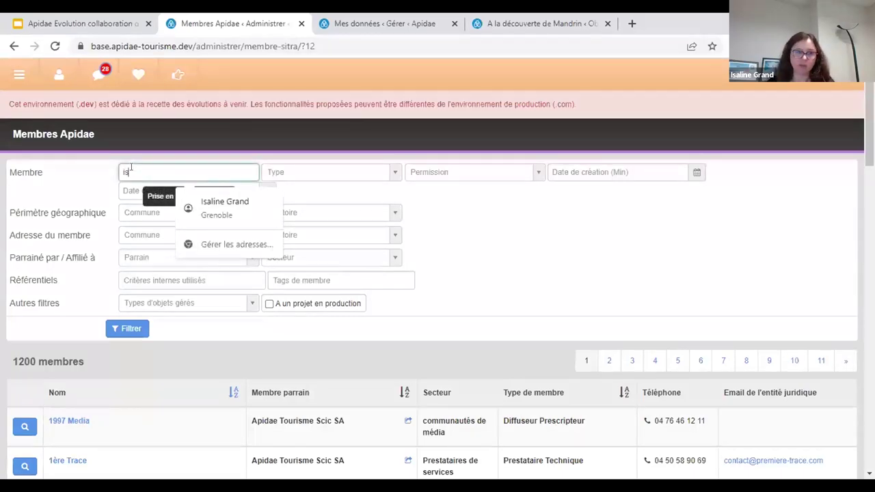
key(Down)
key(Down)
key(Return)
click(115, 329)
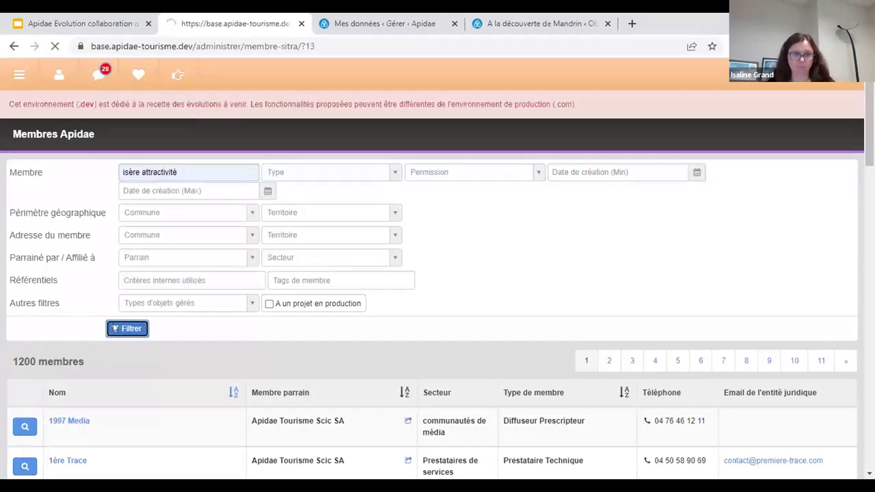
scroll(87, 360, down, 1)
click(87, 365)
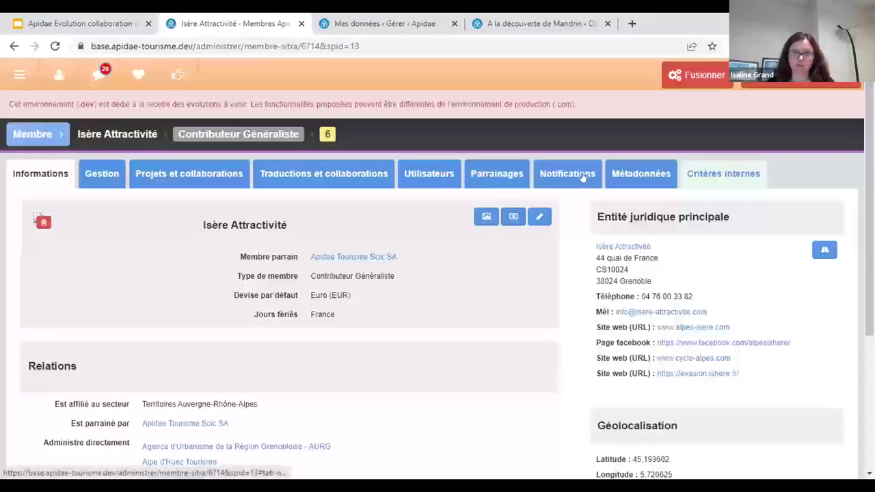
Open the member's notification settings and examine the Diffusion API Export and Gestion d'objets touristiques lists.
click(583, 175)
scroll(644, 285, down, 1)
scroll(683, 273, up, 1)
scroll(364, 315, down, 1)
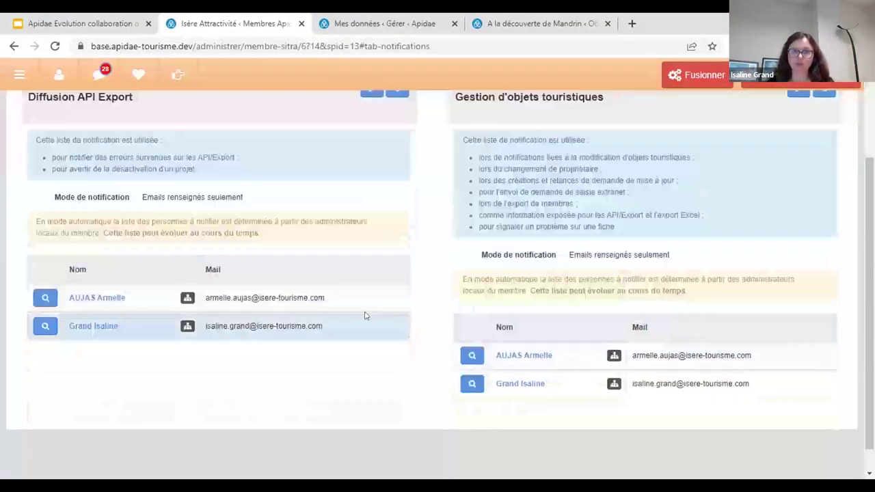
scroll(445, 278, up, 2)
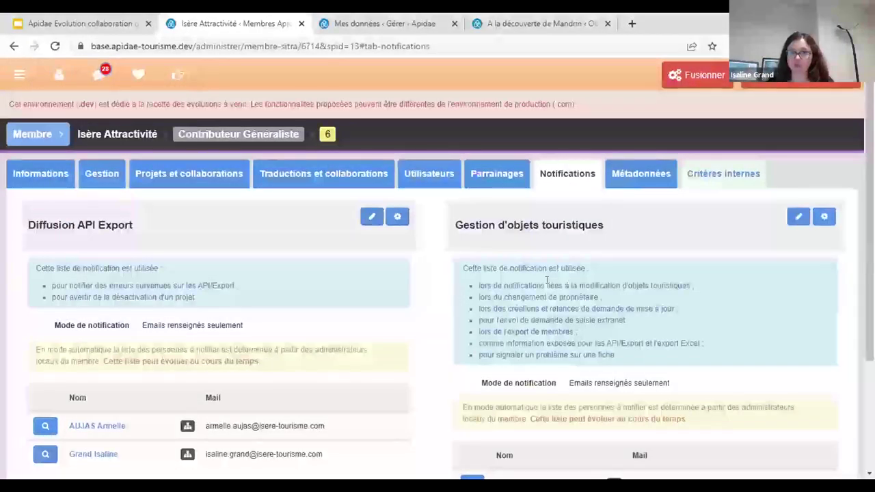
View the notification mode options of the Gestion d'objets touristiques list and close the dialog without changing the mode.
click(822, 216)
click(437, 288)
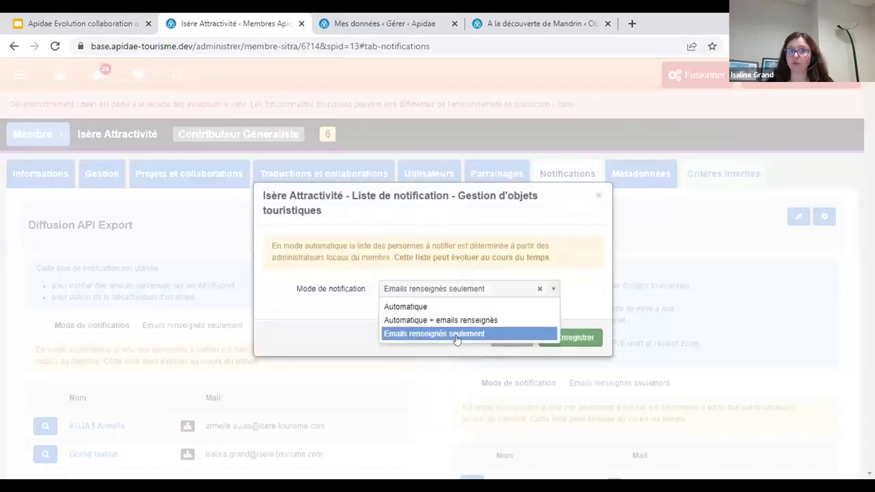
click(814, 307)
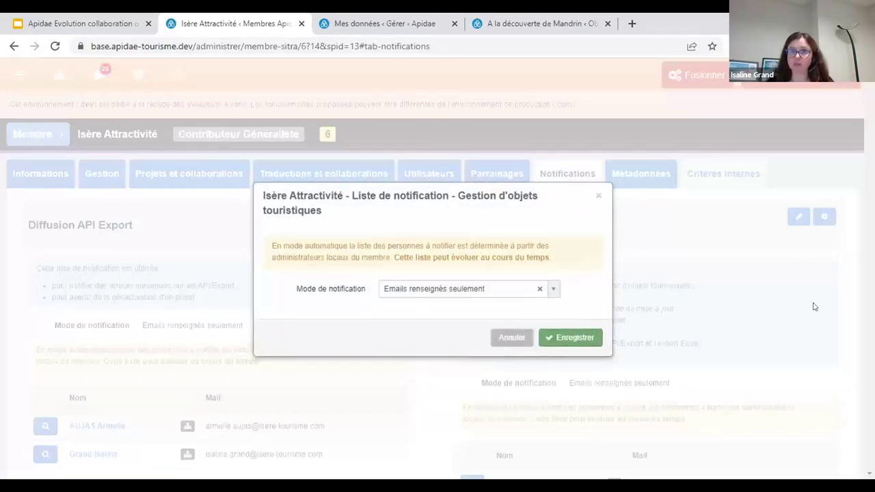
click(676, 273)
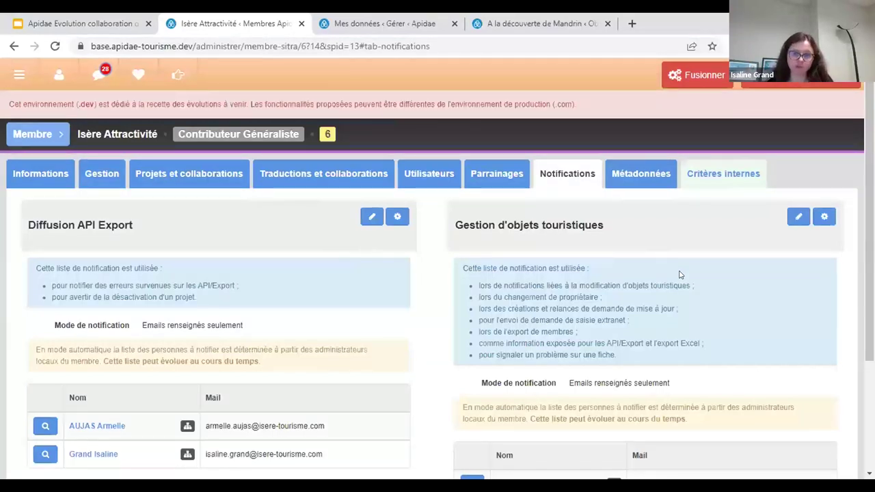
Open the recipients of the Gestion d'objets touristiques notification list, check the extra e-mail field and close without saving.
click(797, 216)
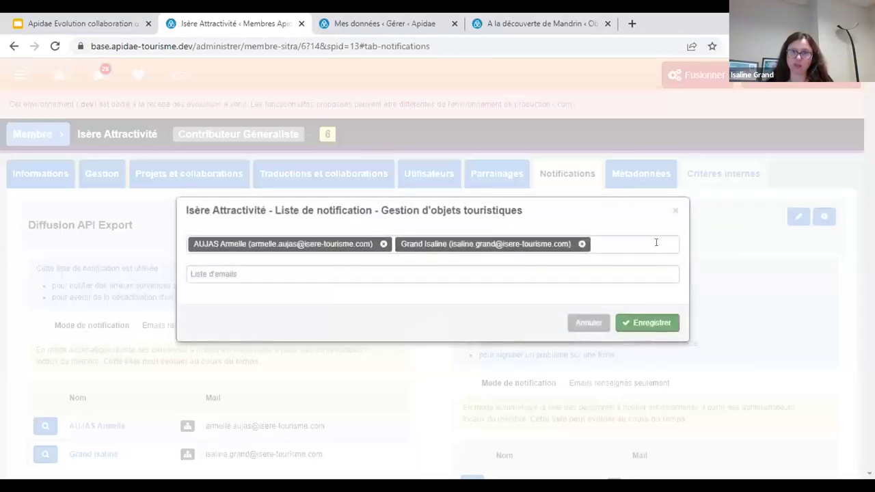
click(242, 271)
key(ctrl+v)
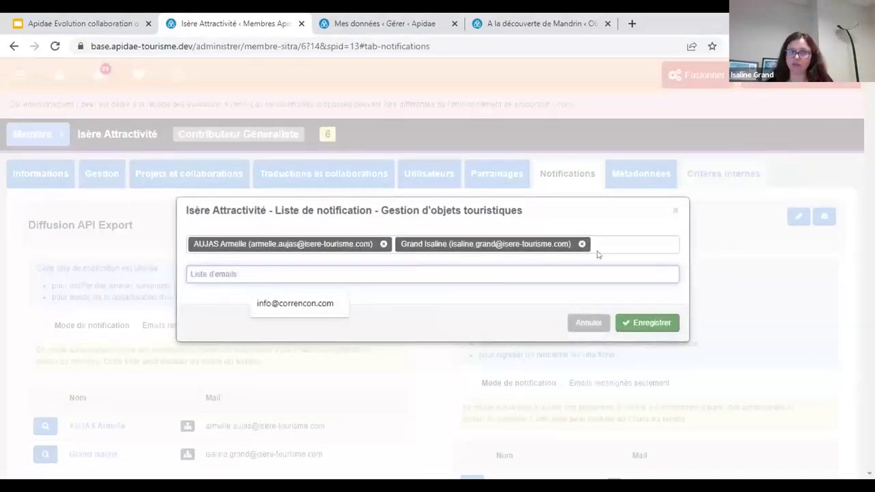
click(674, 211)
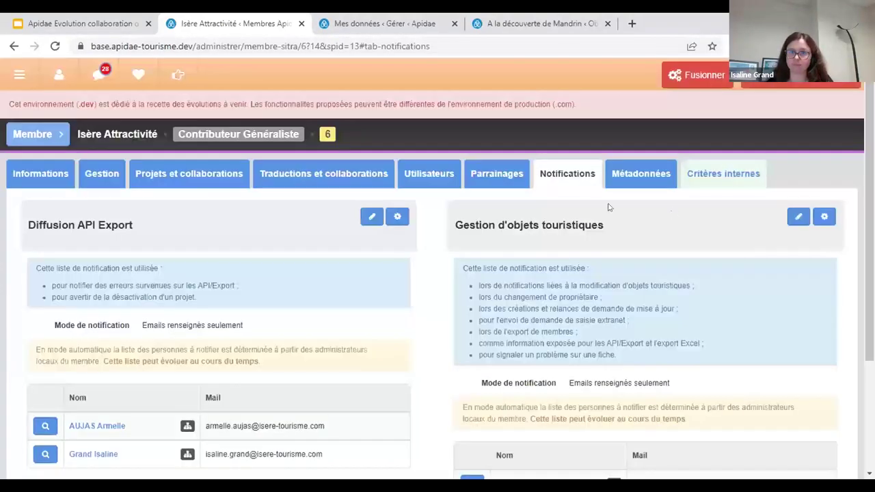
Leave the member record and open the organisation's tourist records list, Mes données.
click(39, 132)
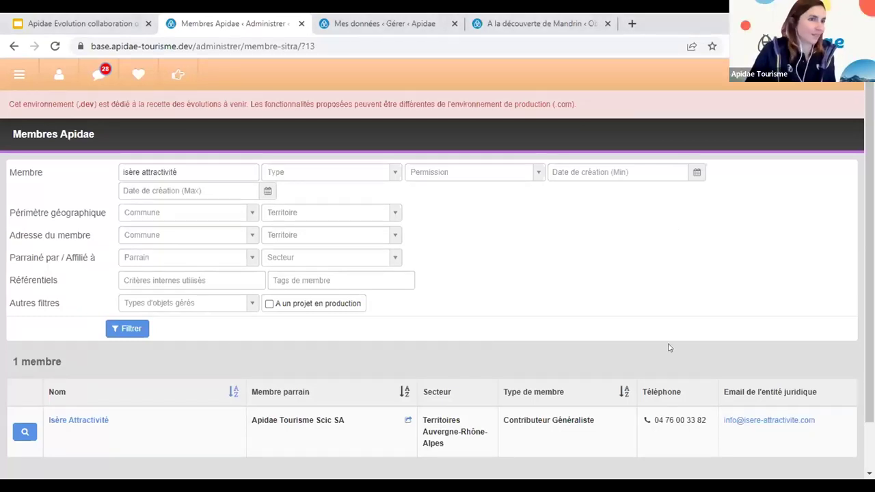
click(10, 74)
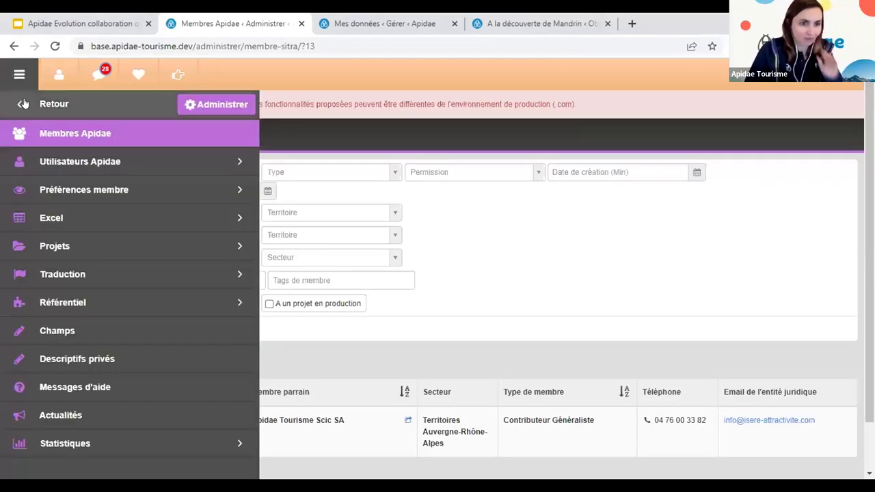
click(27, 104)
click(49, 163)
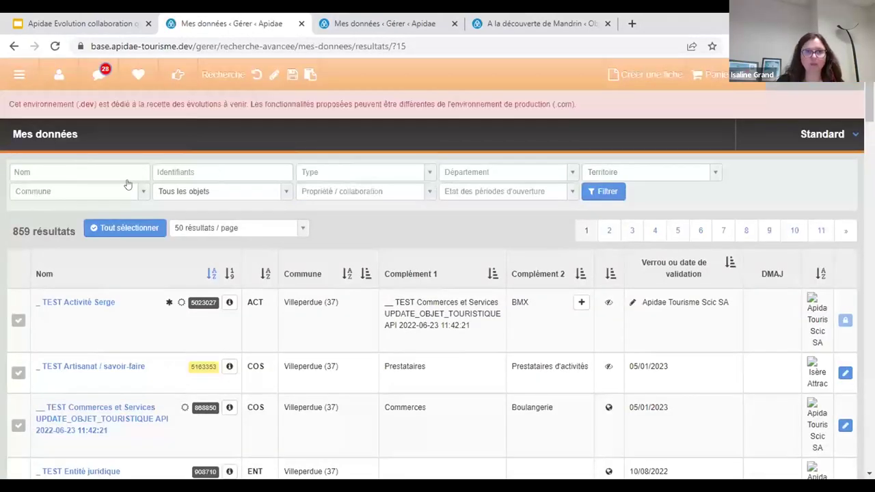
Filter the records list by ownership to "Mes fiches", keeping all object states.
click(210, 193)
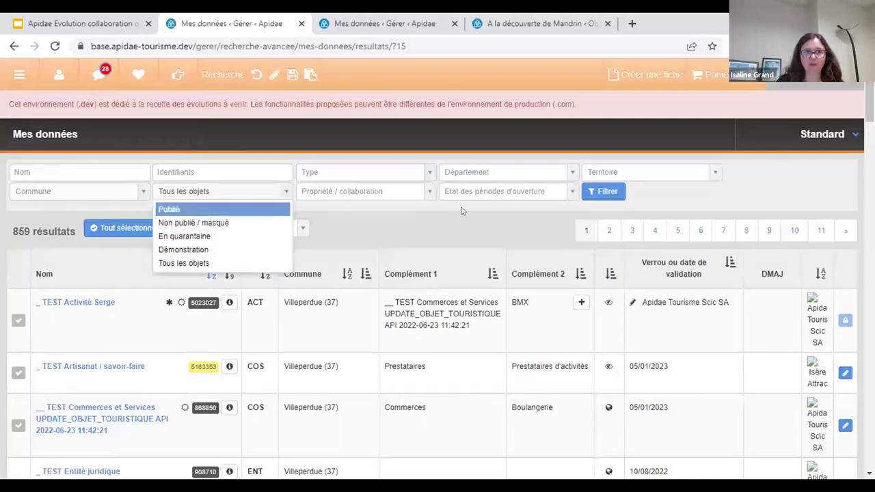
click(344, 195)
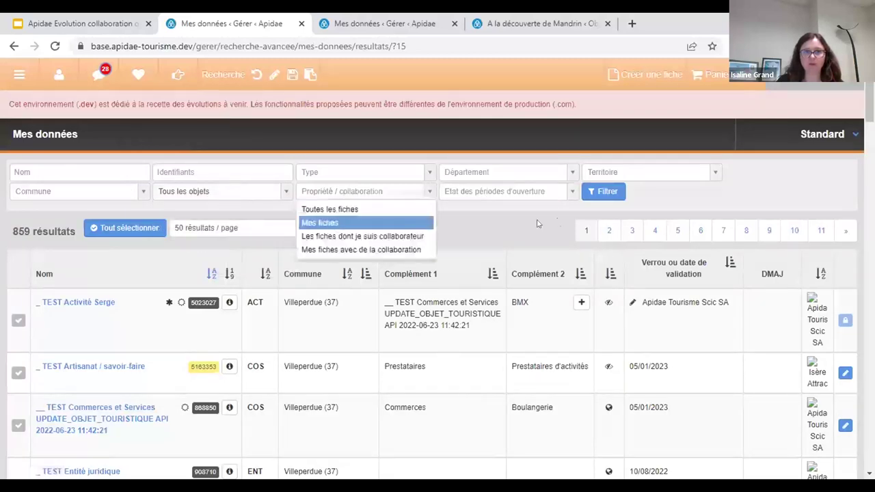
click(336, 223)
click(605, 193)
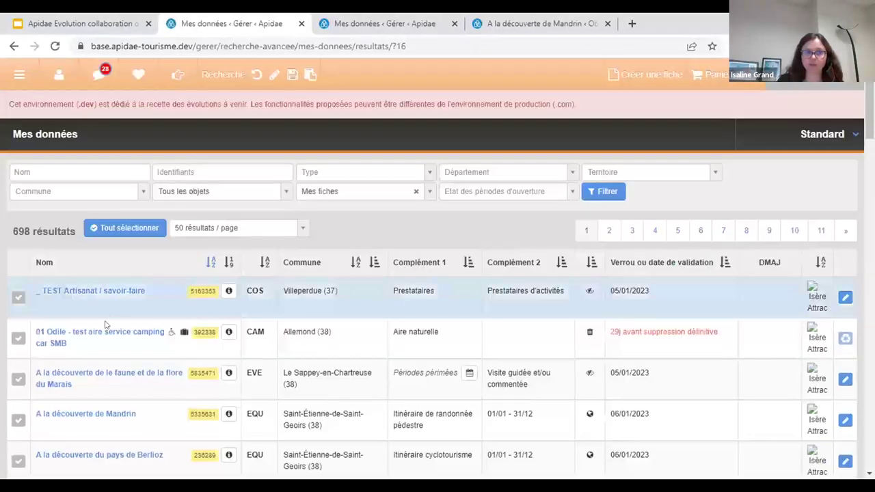
Open the record "A la découverte de Mandrin" and show its collaboration section.
scroll(67, 338, down, 1)
click(55, 349)
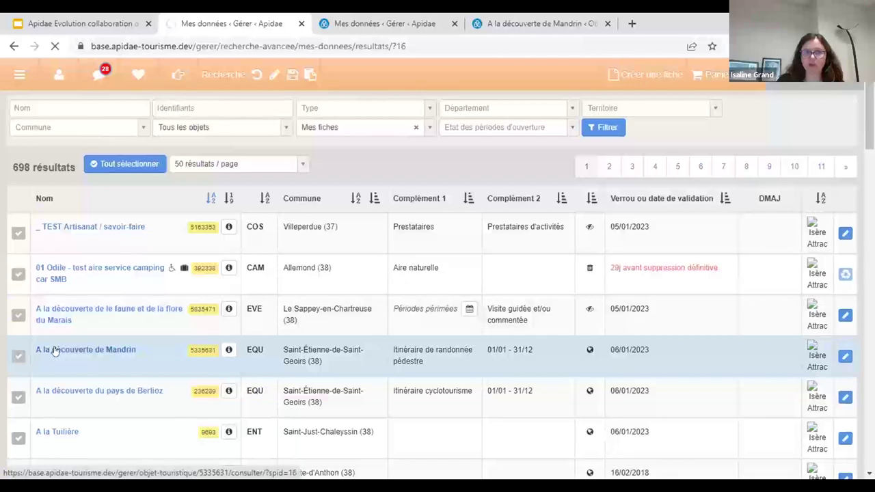
scroll(65, 305, down, 5)
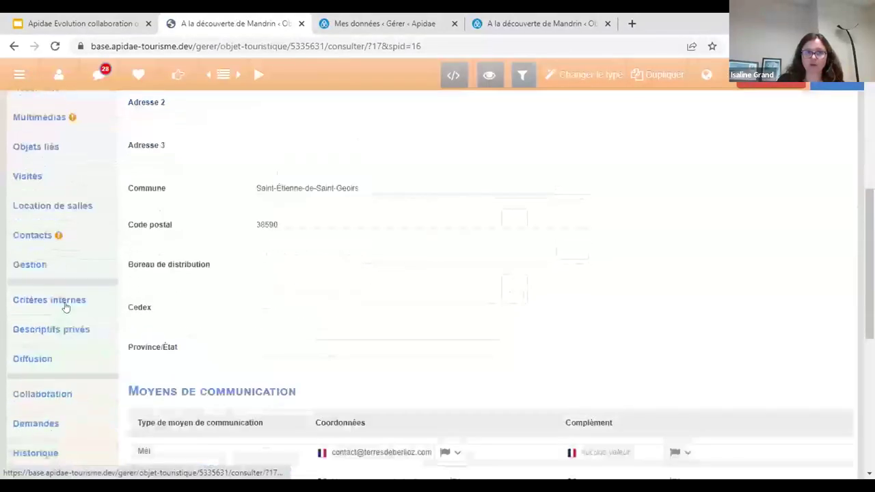
click(78, 344)
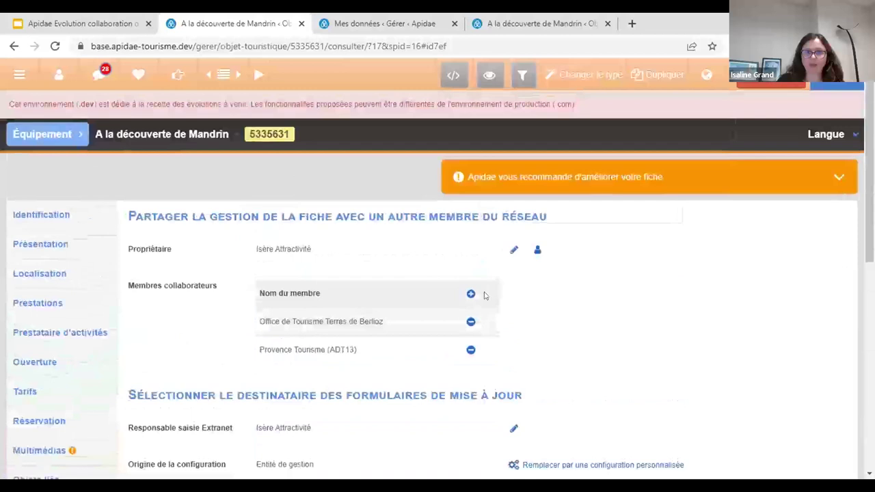
View the collaborating members available as new owner of the Mandrin record and close the ownership change dialog without saving.
click(511, 252)
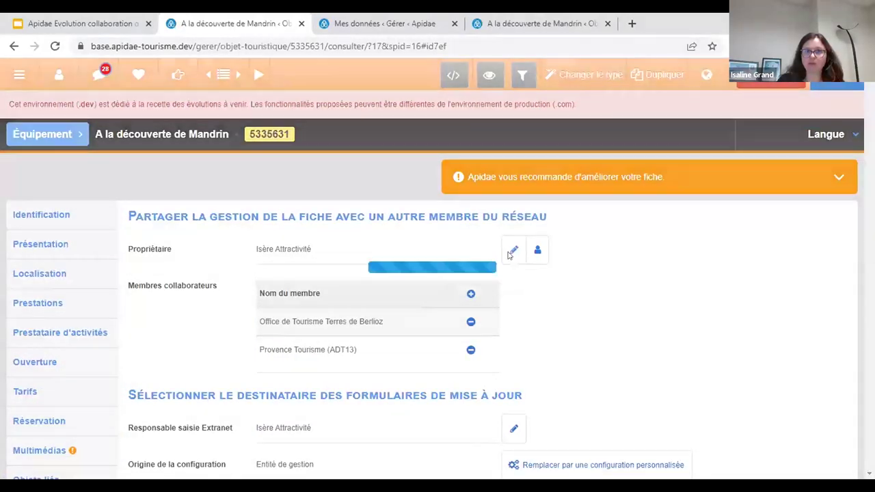
click(394, 294)
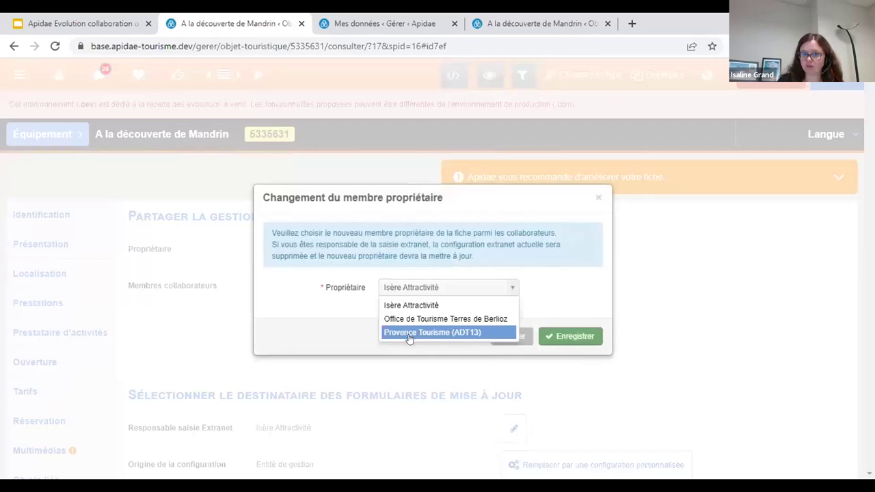
click(594, 198)
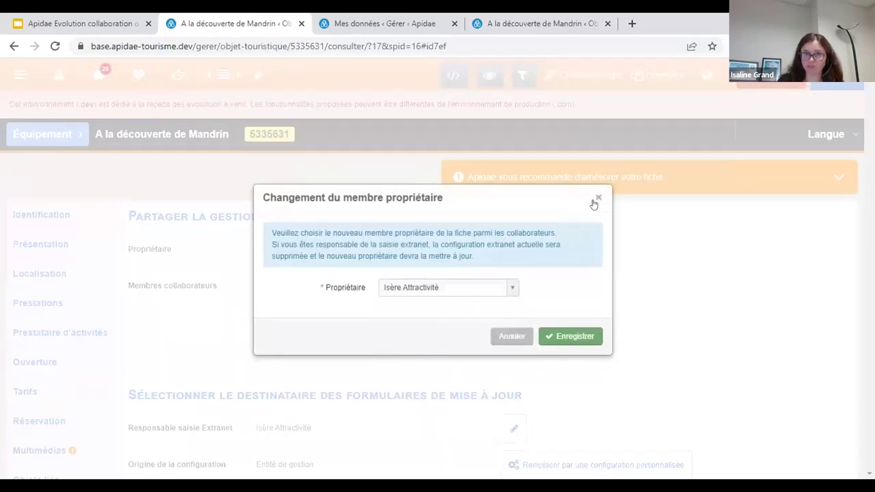
click(595, 198)
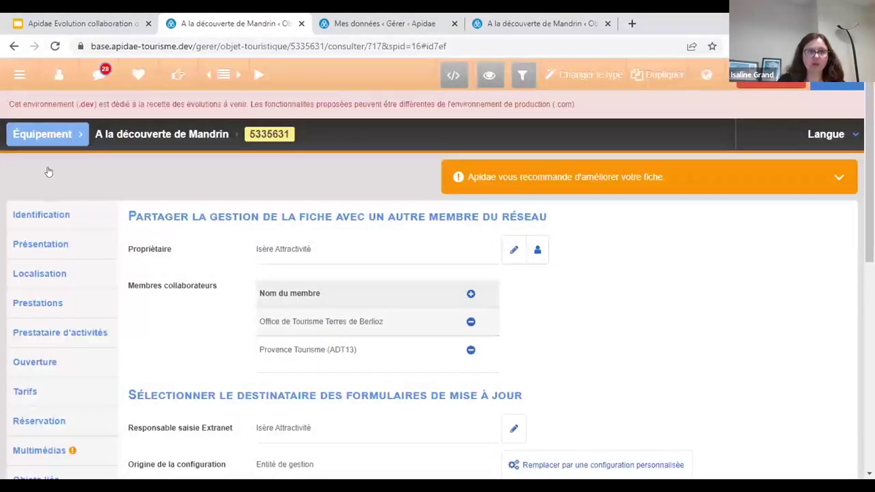
Return from the Mandrin record to Mes données and restrict the list again to "Mes fiches".
click(51, 168)
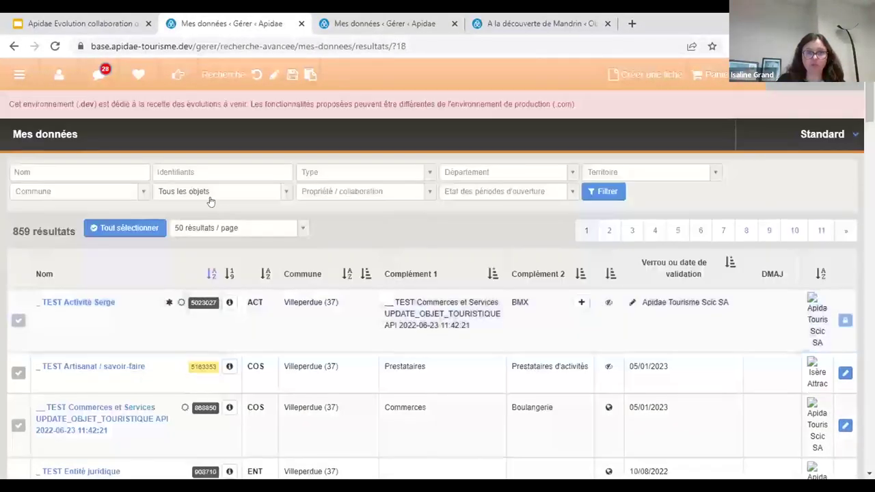
click(209, 198)
click(465, 195)
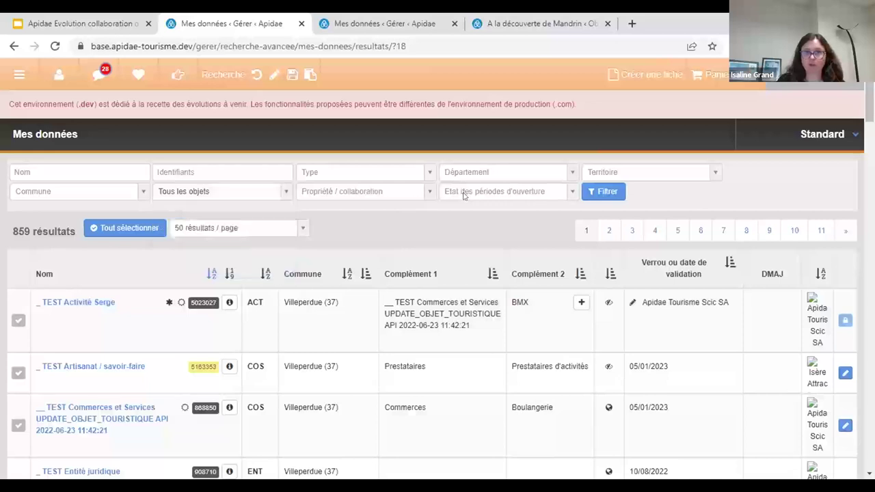
click(367, 195)
click(356, 223)
click(606, 194)
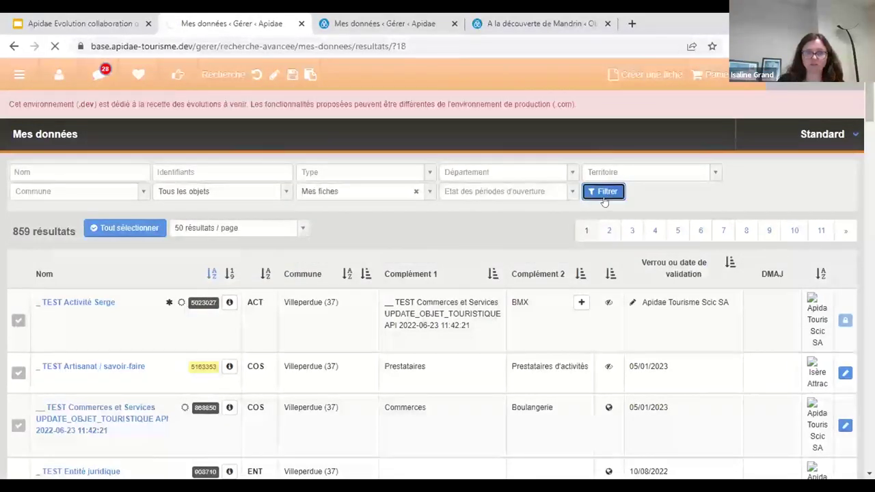
Select the record "A la découverte du pays de Berlioz", view its ownership transfer form and cancel the transfer.
scroll(205, 244, down, 3)
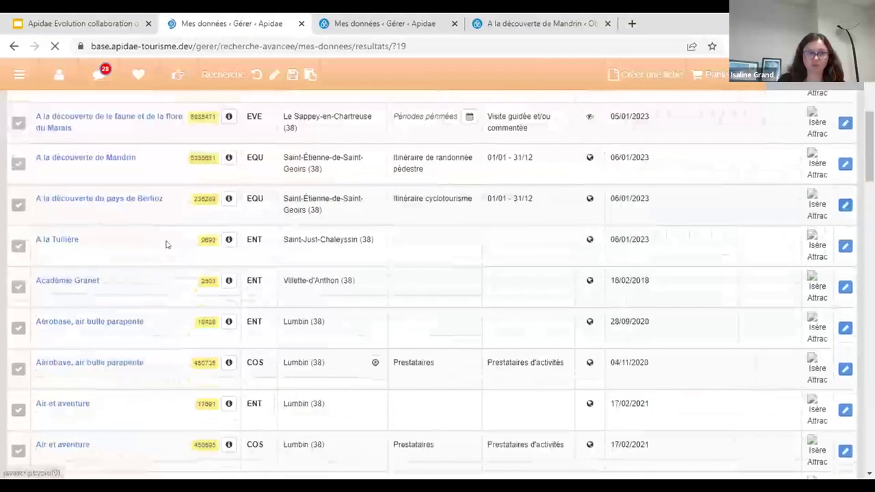
scroll(41, 273, up, 1)
click(18, 269)
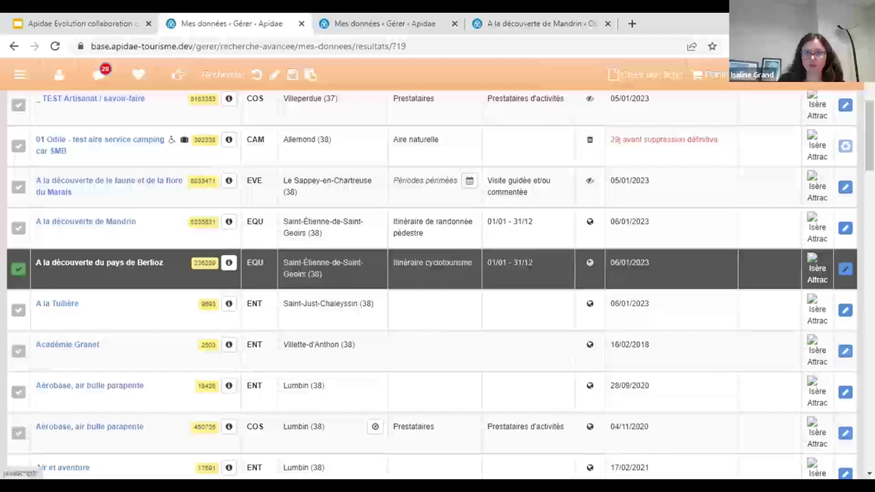
right_click(725, 228)
scroll(707, 231, down, 1)
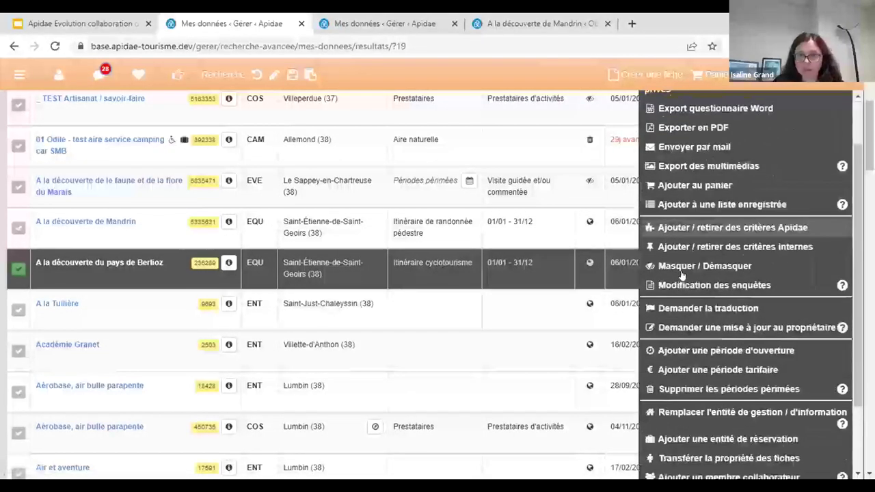
scroll(683, 281, down, 1)
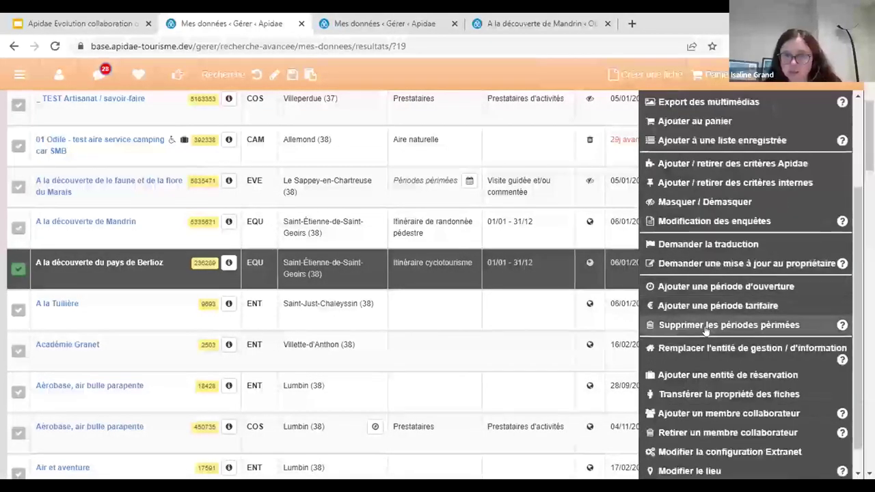
click(718, 396)
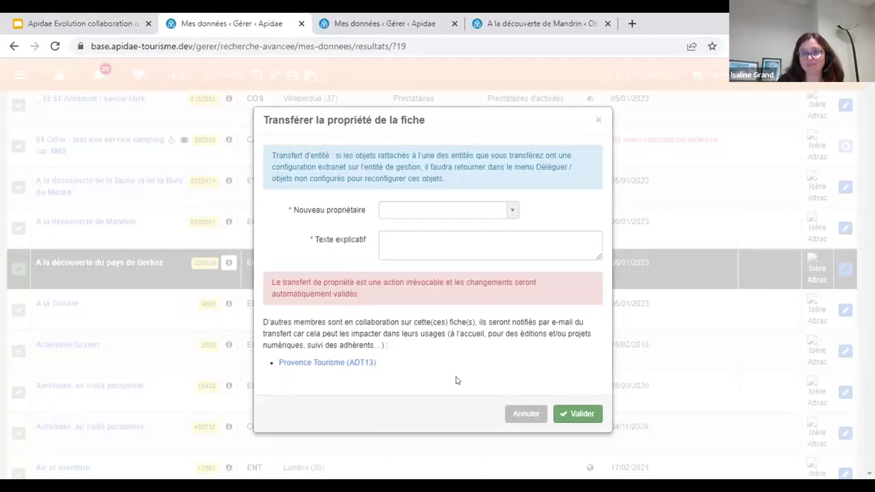
click(525, 414)
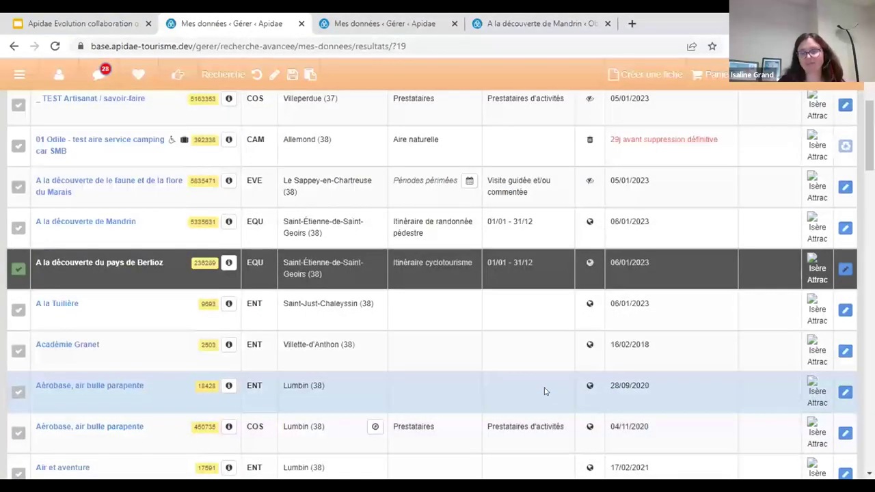